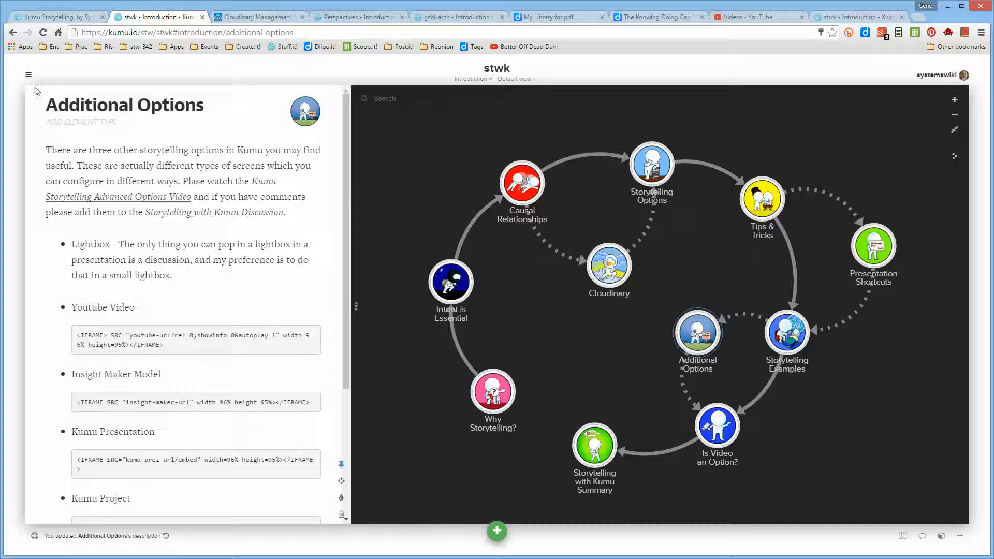
- Open the stwk project's Kumu Storytelling presentation for editing
left_click(28, 76)
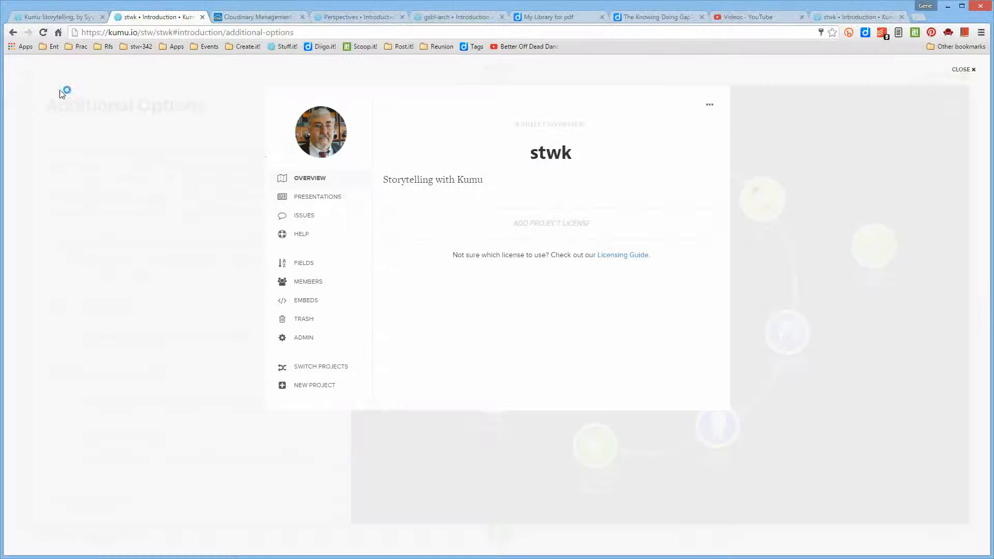
left_click(314, 197)
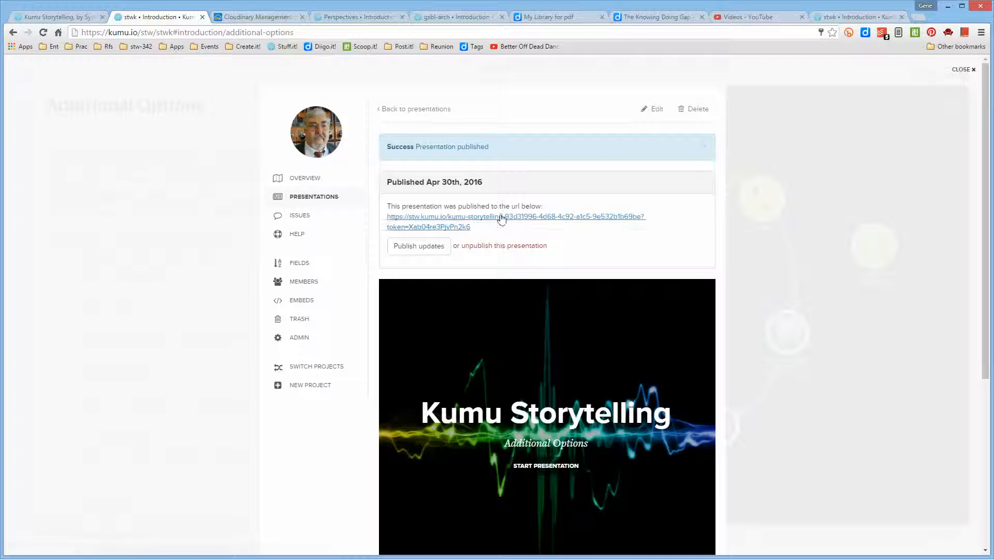
left_click(657, 111)
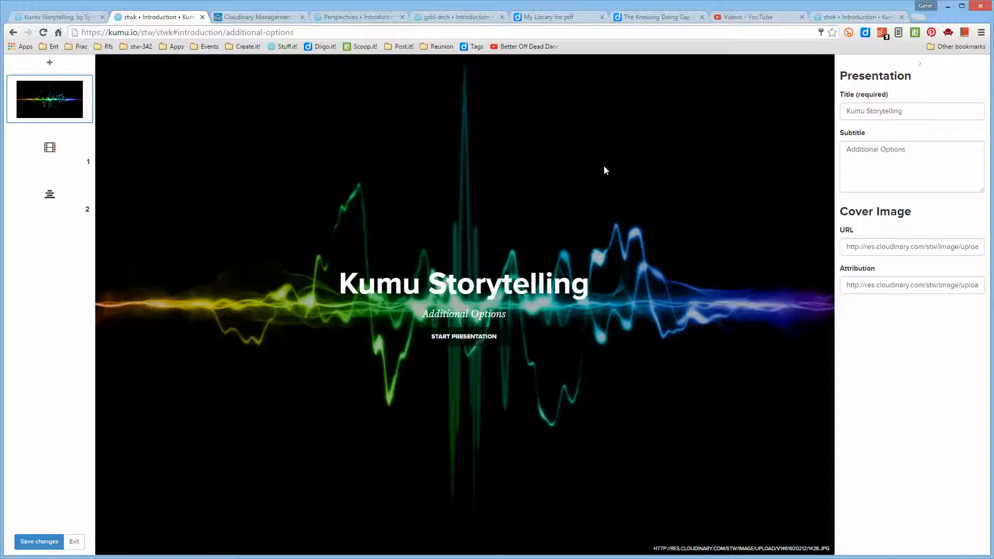
- Remove slide 1, the embed slide showing the gsbl-arch project, from the presentation
left_click(78, 138)
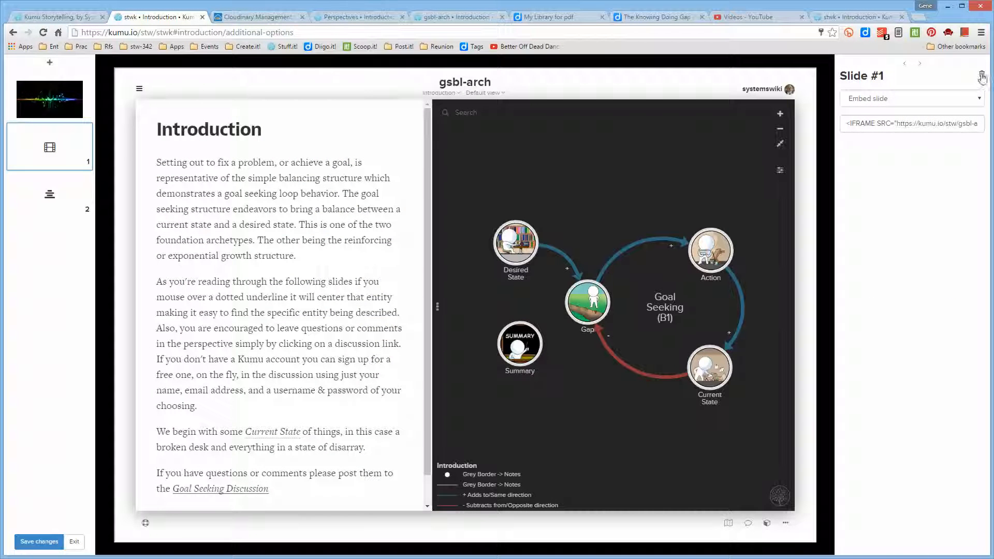
left_click(981, 75)
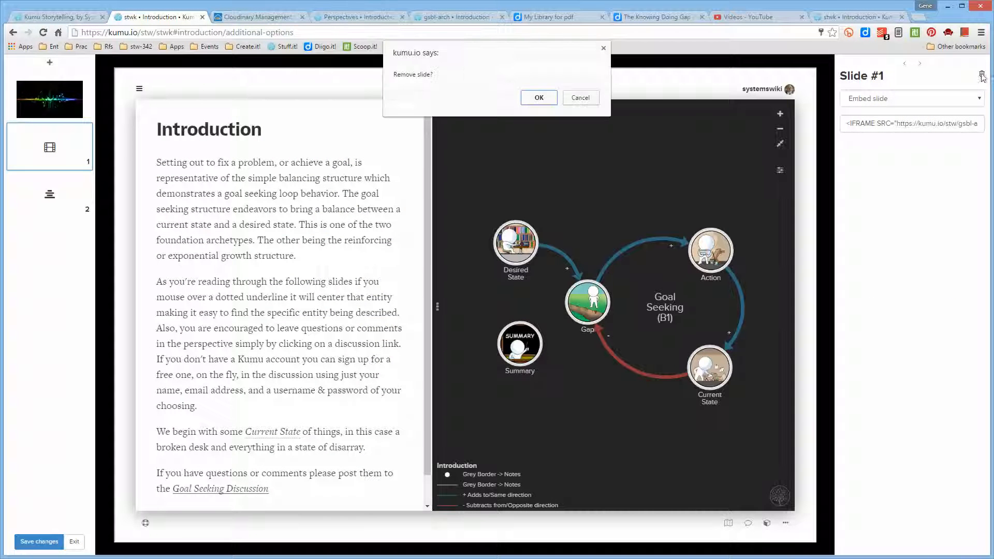
left_click(536, 97)
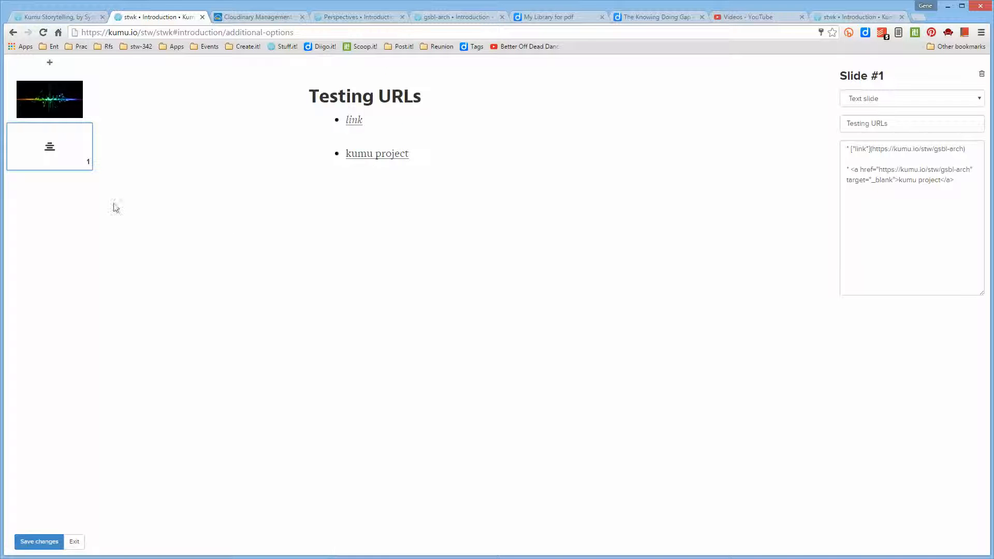
- Add a map slide after the Testing URLs slide, try focusing several map elements, and return to the Introduction overview
left_click(50, 63)
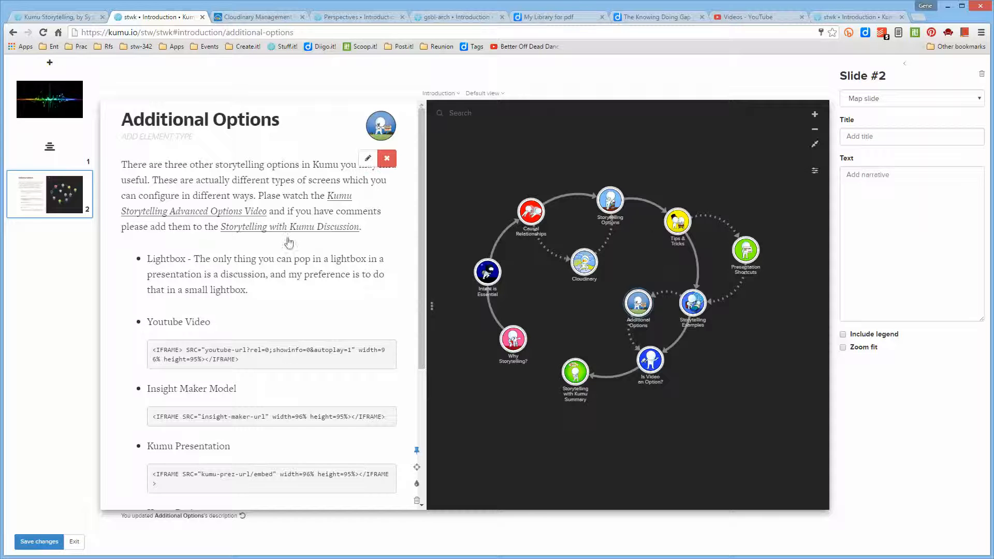
left_click(489, 273)
left_click(532, 213)
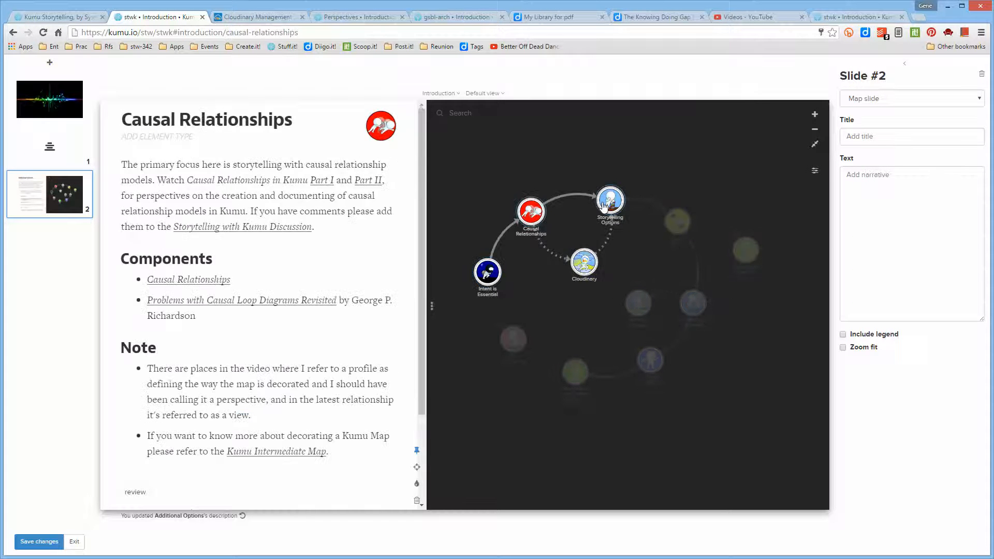
left_click(621, 202)
left_click(679, 220)
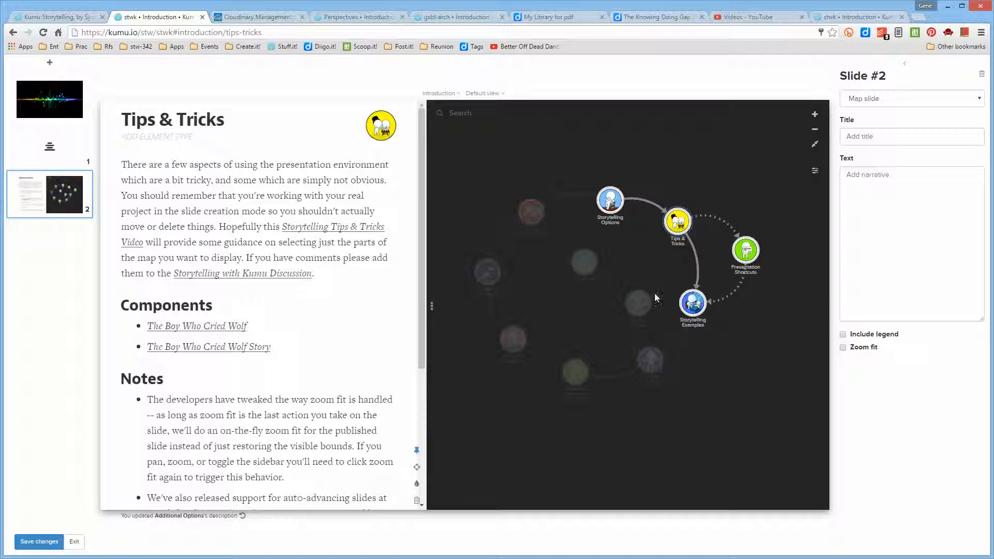
left_click(649, 306)
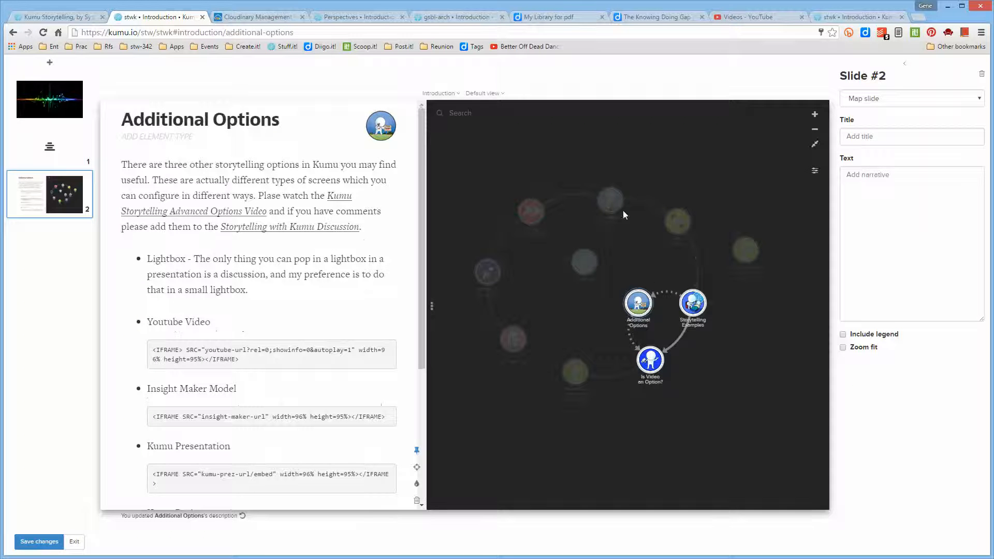
left_click(578, 199)
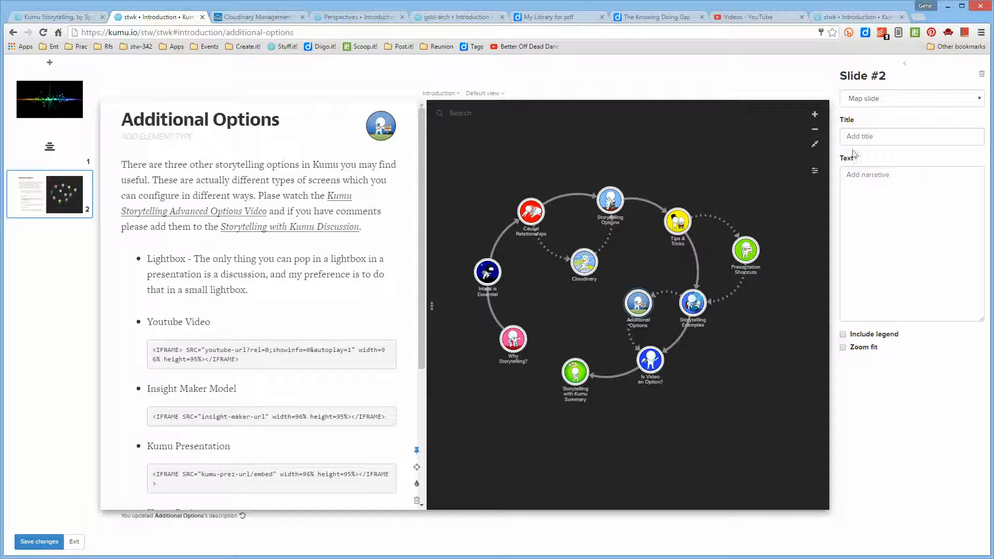
left_click(894, 104)
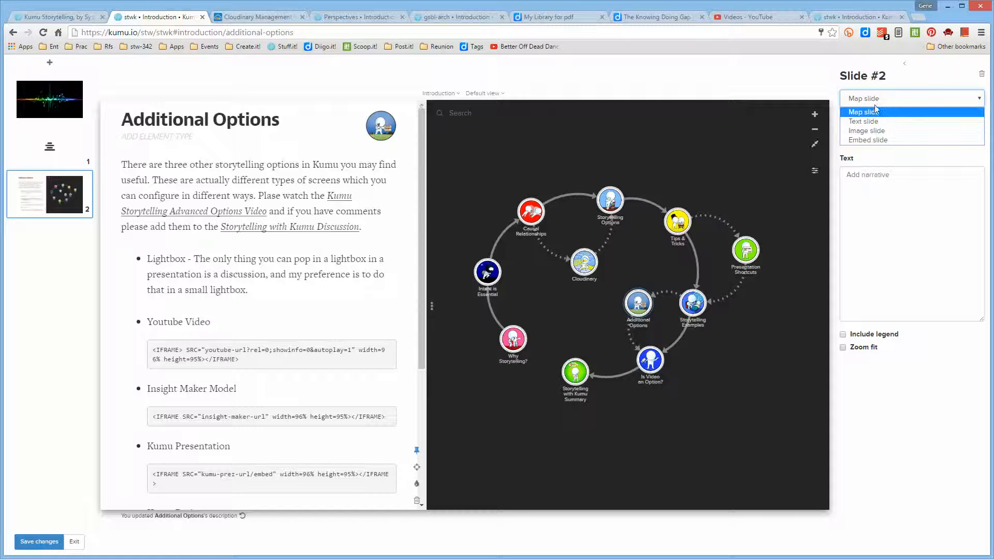
left_click(767, 175)
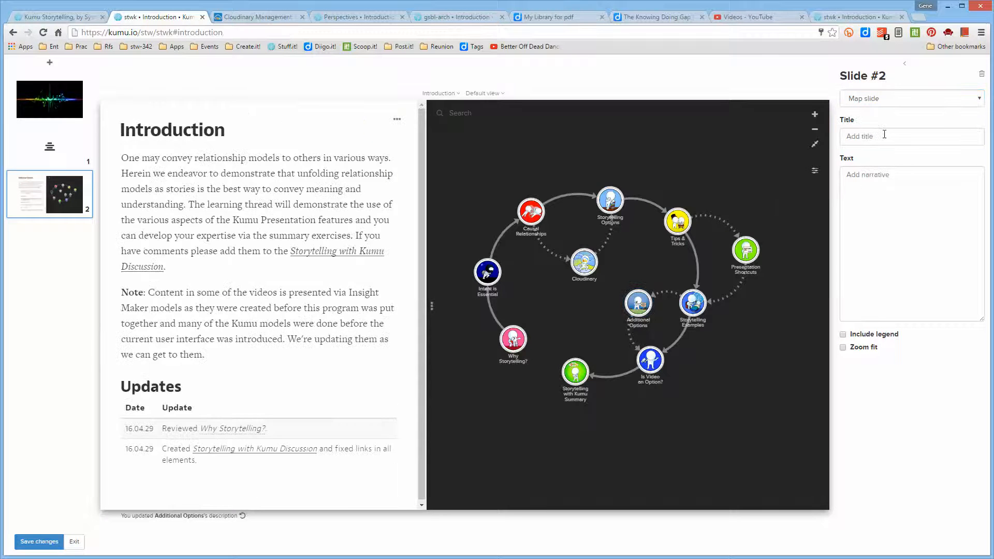
- Title the new map slide "Some other Title"
left_click(884, 135)
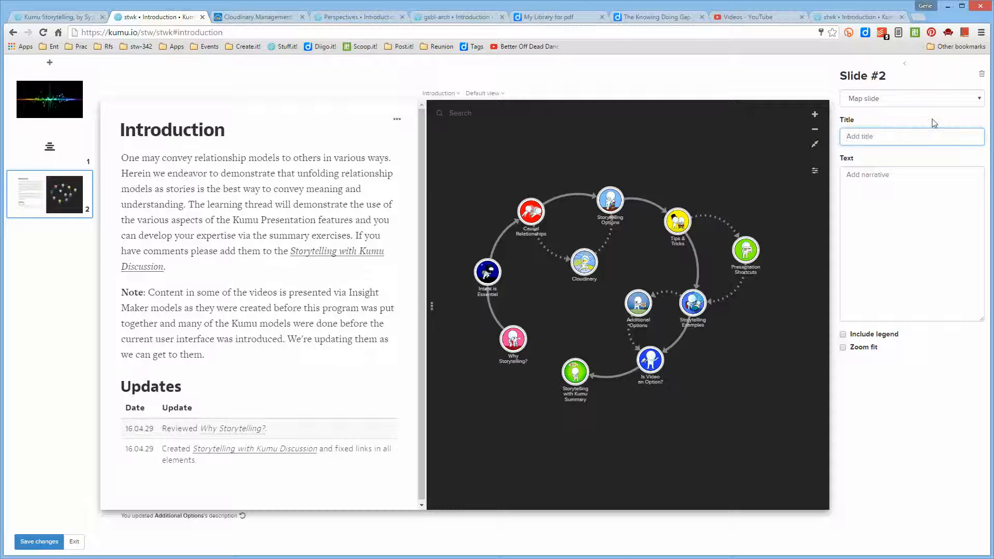
type("Some other ")
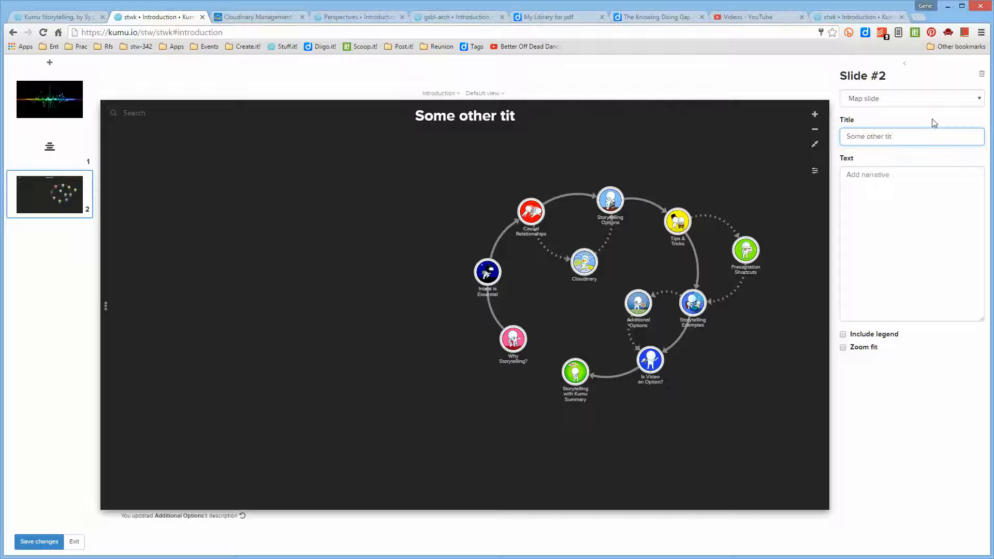
type("tit")
key("BackSpace")
key("BackSpace")
key("BackSpace")
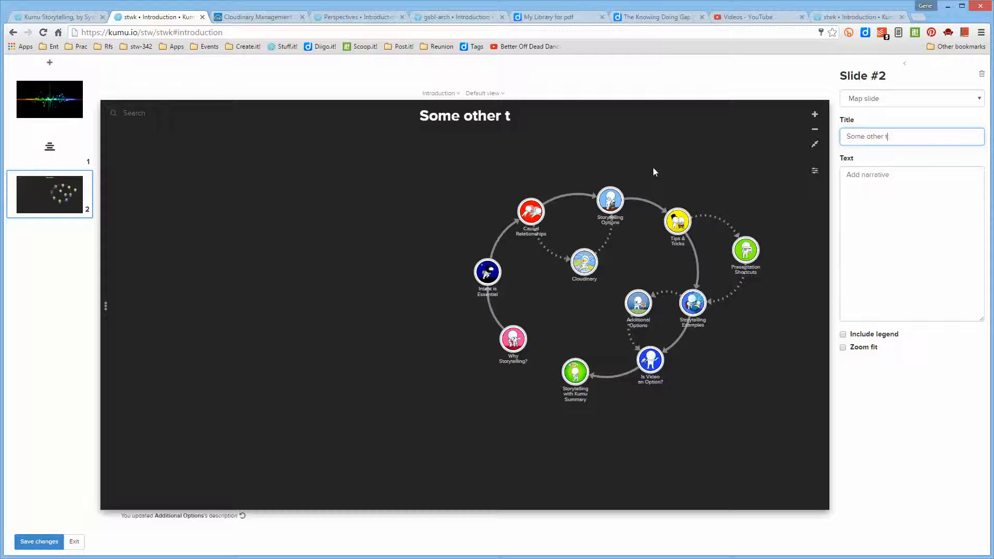
type("Title")
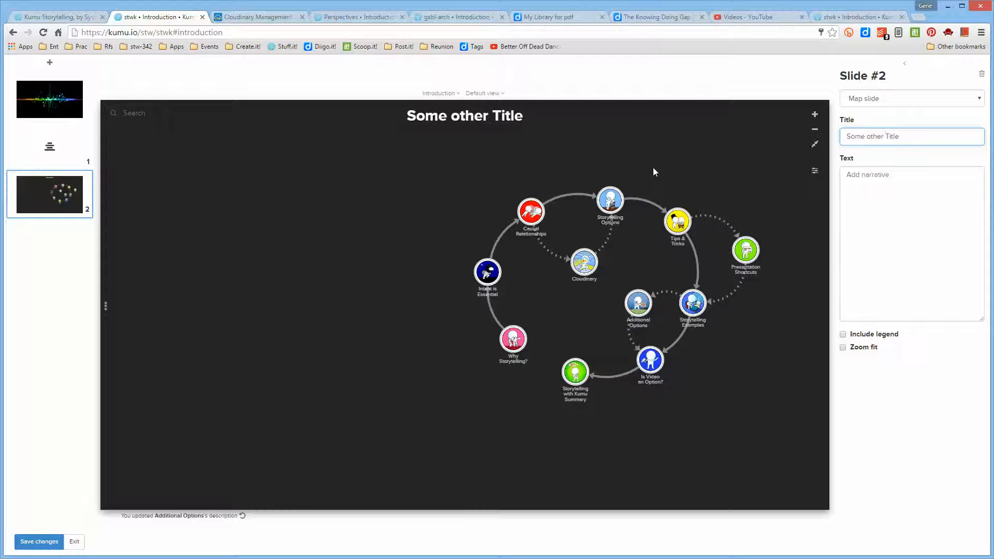
- Try out the narrative text "some tset" on the map slide and clear it again
left_click(862, 223)
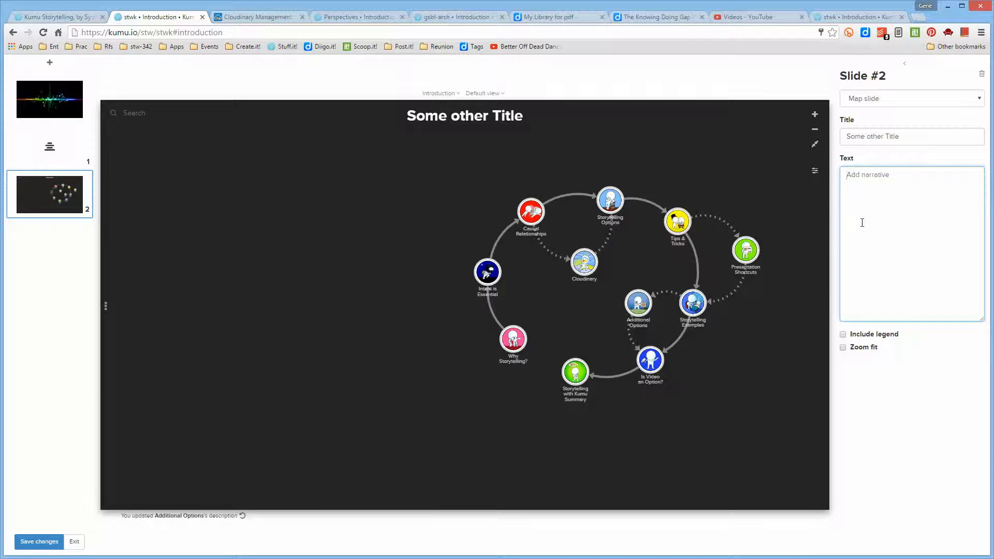
type("some tset")
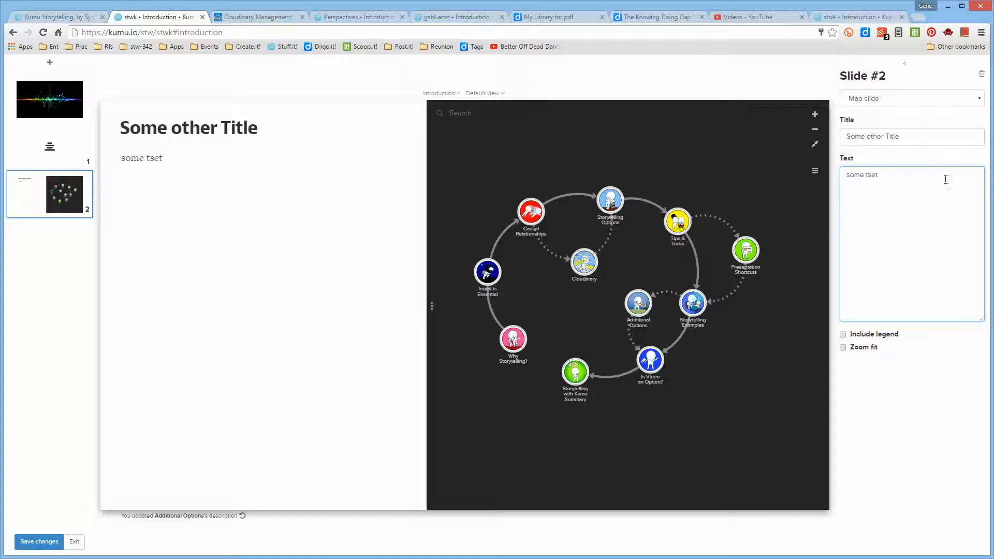
key("BackSpace")
key("BackSpace")
key("BackSpace")
key("BackSpace")
key("BackSpace")
key("BackSpace")
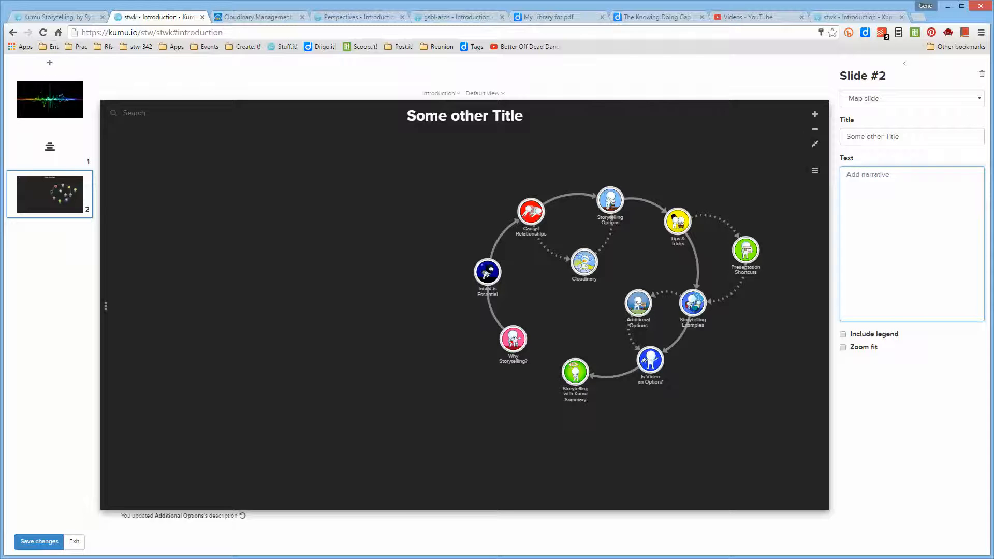
- Add slide 3 as a text slide with the title "this is a title"
left_click(50, 62)
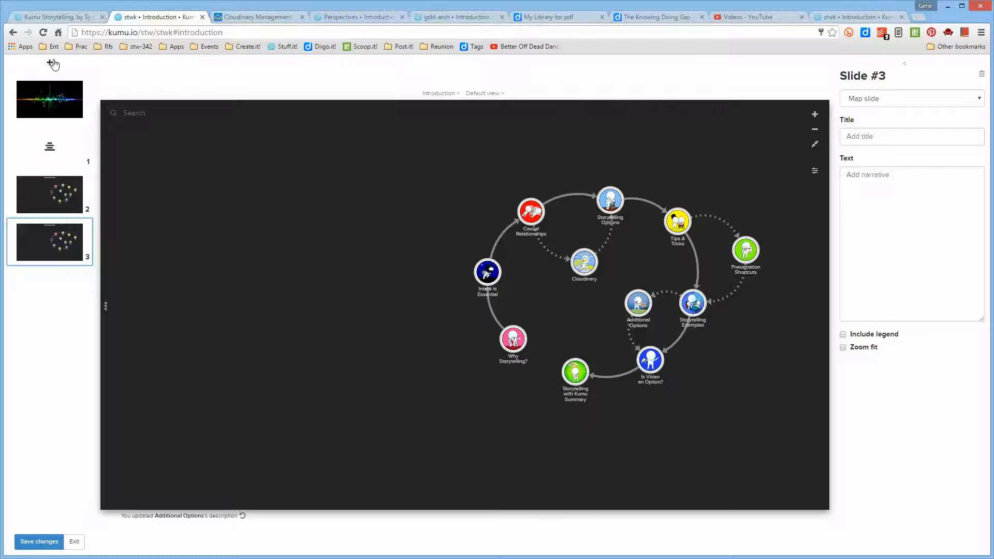
left_click(970, 100)
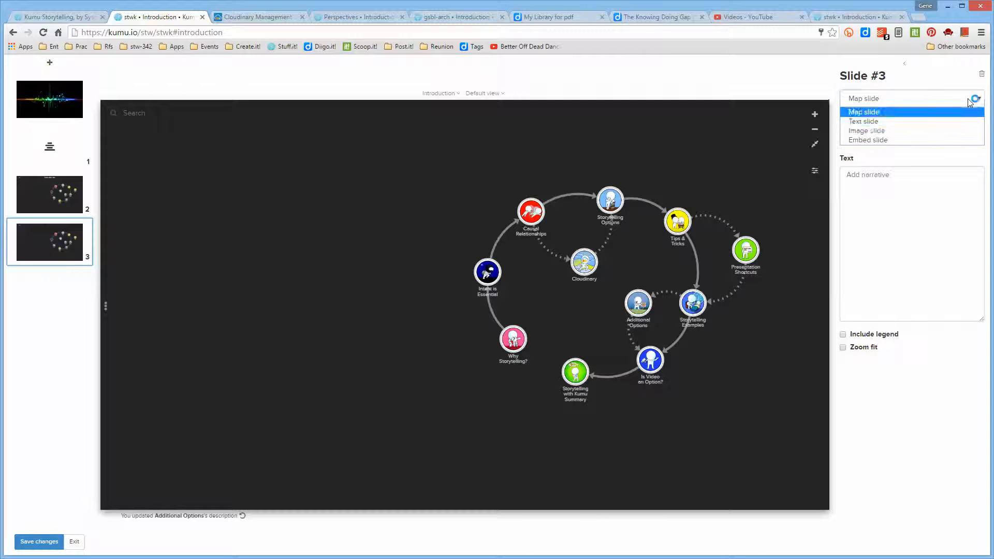
left_click(953, 120)
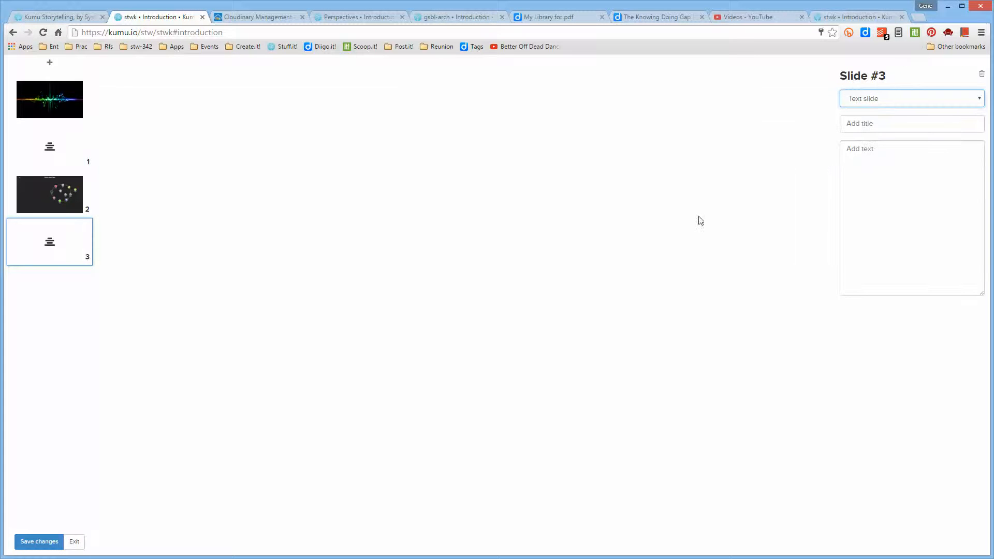
left_click(884, 122)
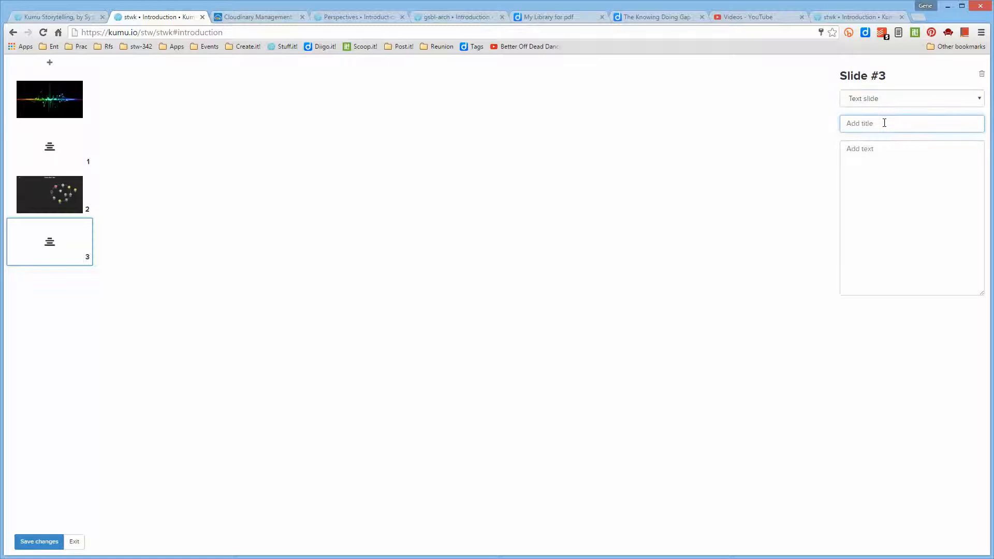
type("this is a title")
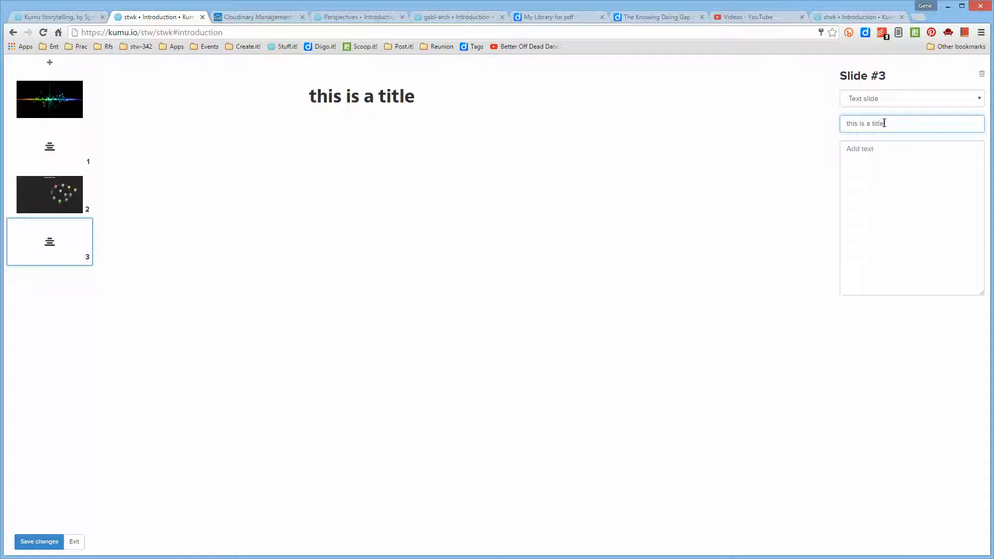
- Enter a short line of sample body text beginning with "some" on the text slide
left_click(900, 159)
type("some d")
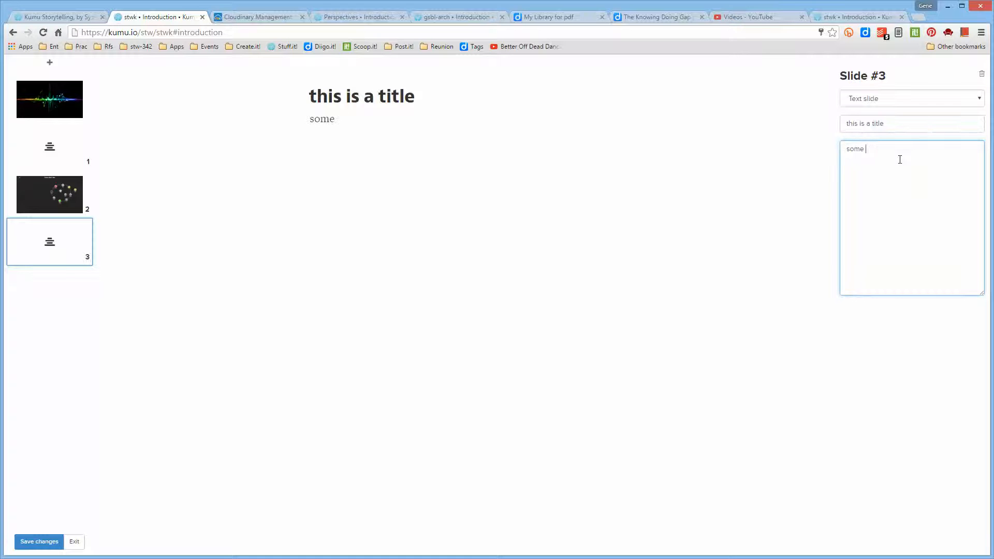
key("BackSpace")
type("test")
key("BackSpace")
type("xt ib the")
key("BackSpace")
key("BackSpace")
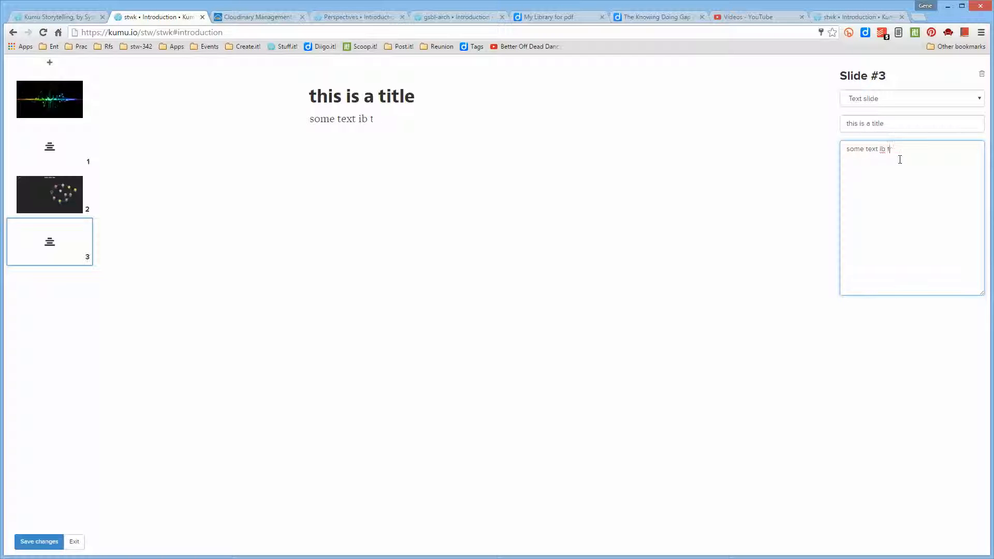
key("BackSpace")
key("BackSpace")
key("BackSpace")
key("BackSpace")
type("tghe")
key("BackSpace")
key("BackSpace")
key("BackSpace")
key("BackSpace")
type("he page")
- Add slide 4 to the presentation and make it an image slide
left_click(50, 63)
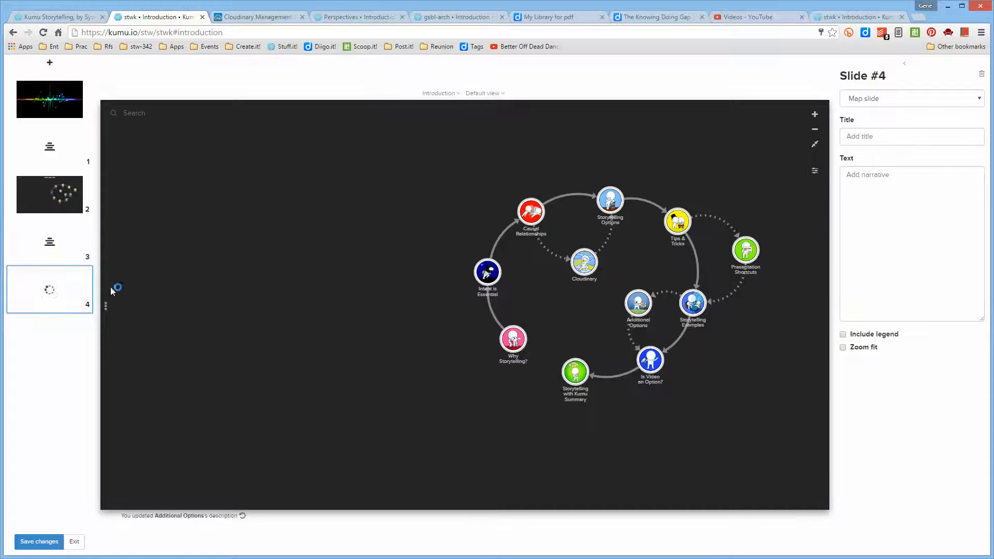
left_click(979, 99)
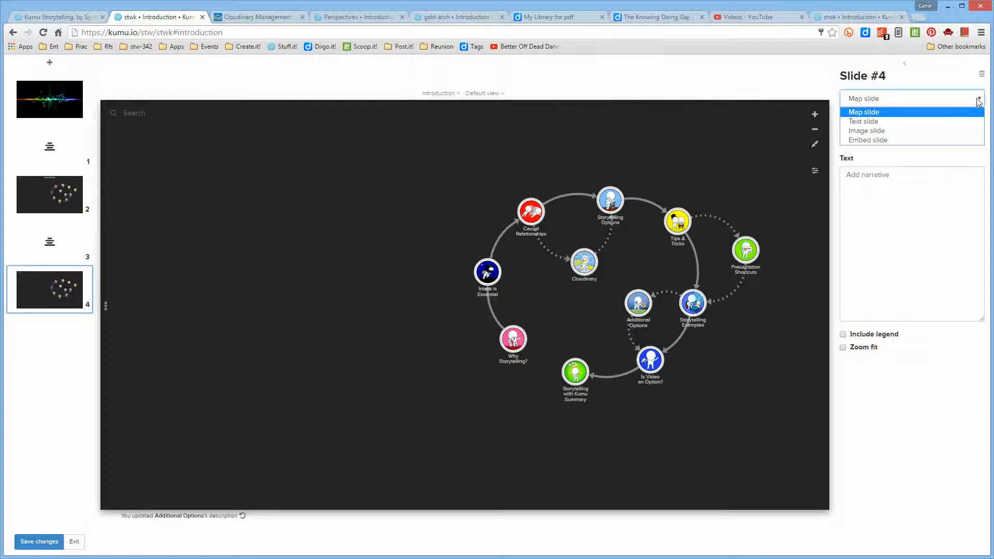
left_click(940, 130)
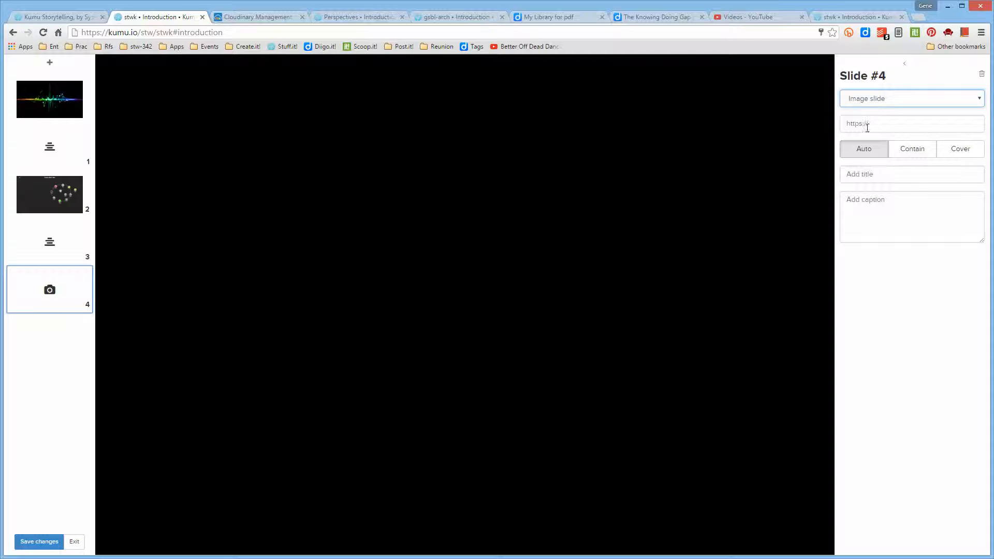
- Switch to the Cloudinary media library, open image 1415 of the astronaut and exploding Earth, and copy its URL link address
left_click(271, 18)
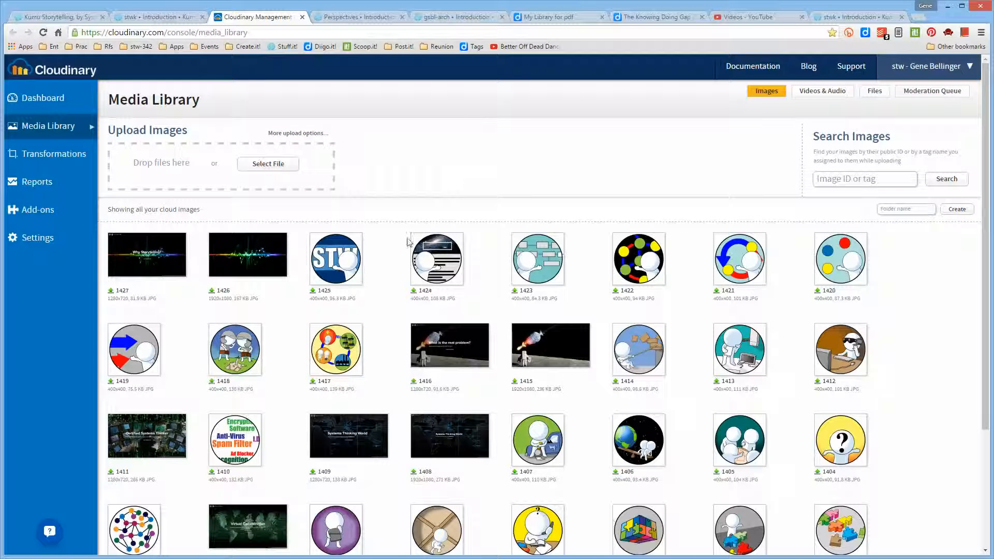
left_click(553, 354)
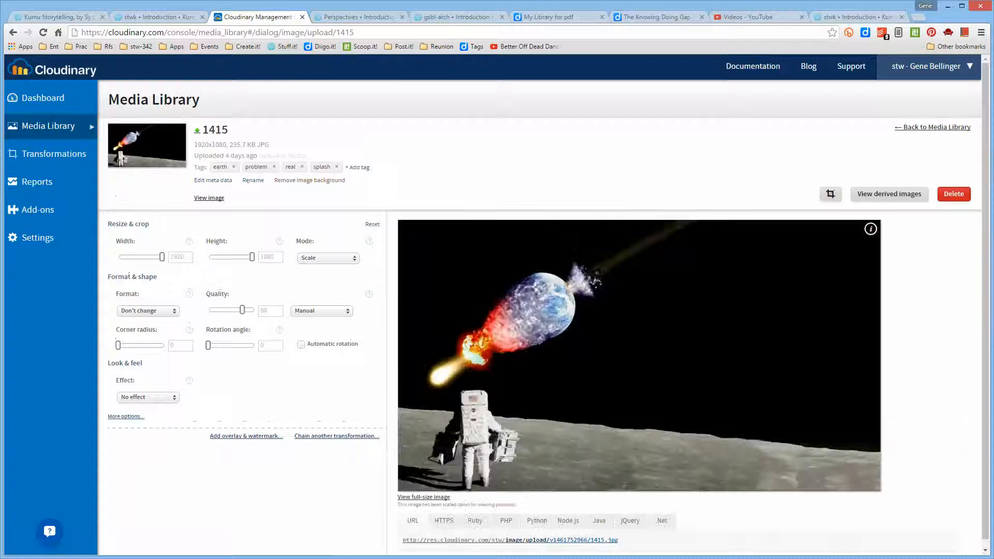
right_click(550, 543)
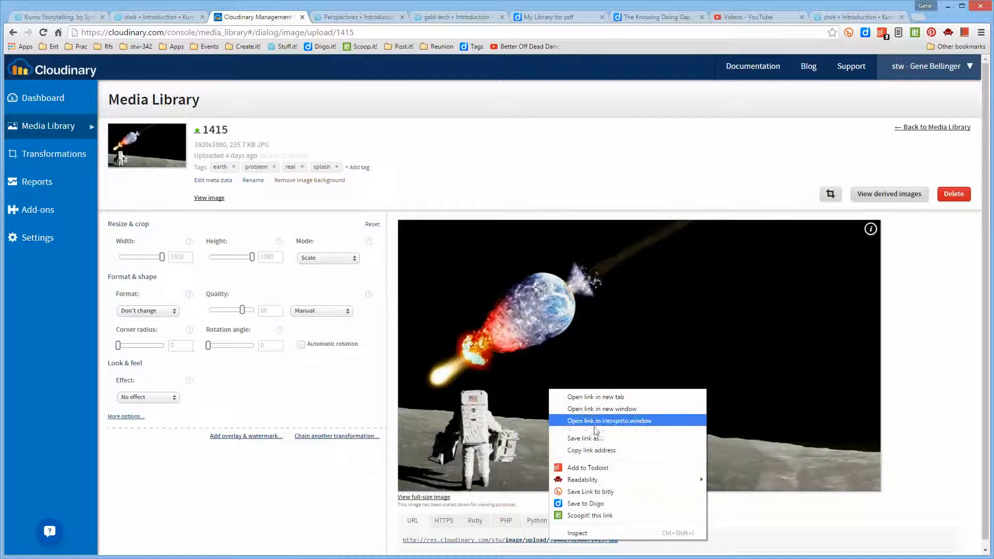
left_click(595, 450)
- Return to the Kumu presentation and paste the copied 1415.jpg link as slide 4's image URL
left_click(158, 17)
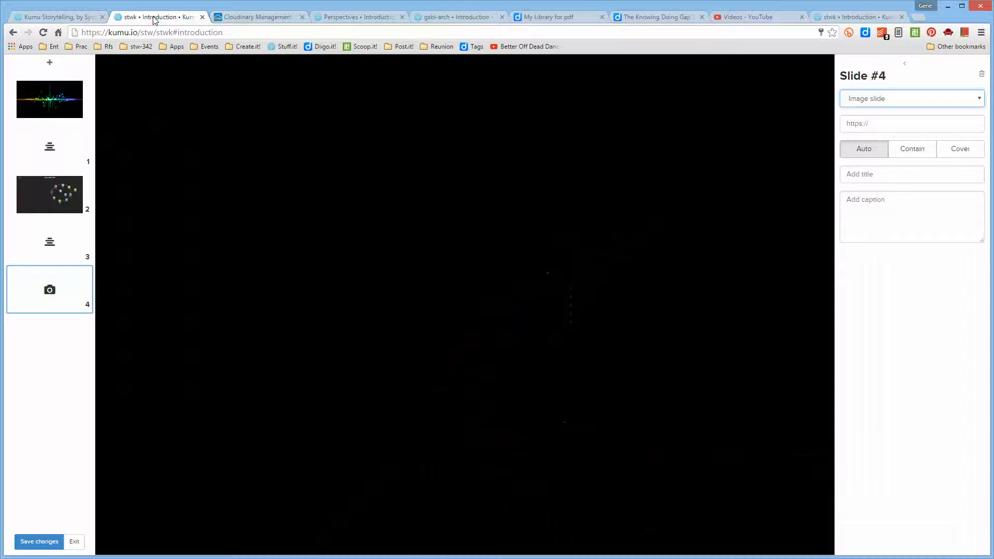
left_click(872, 123)
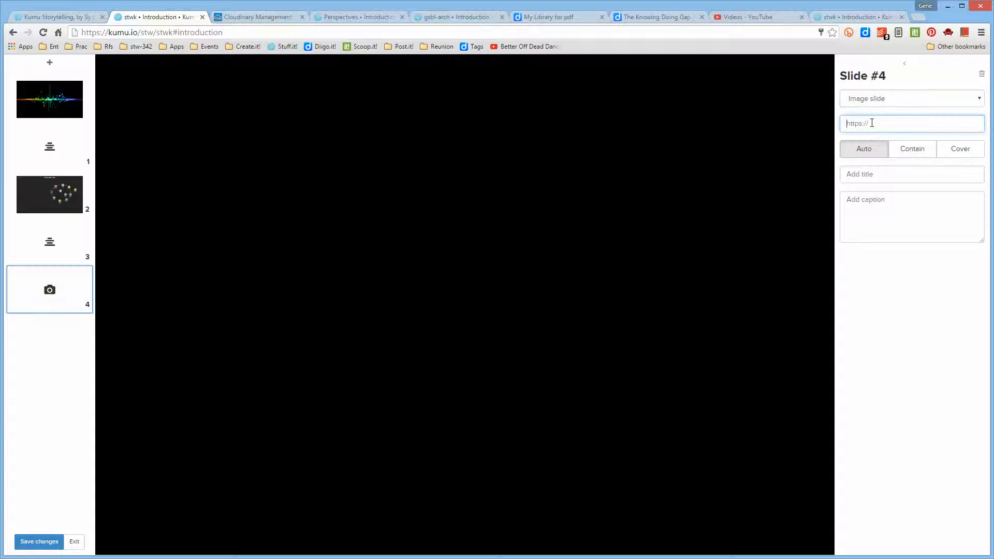
key("ctrl+v")
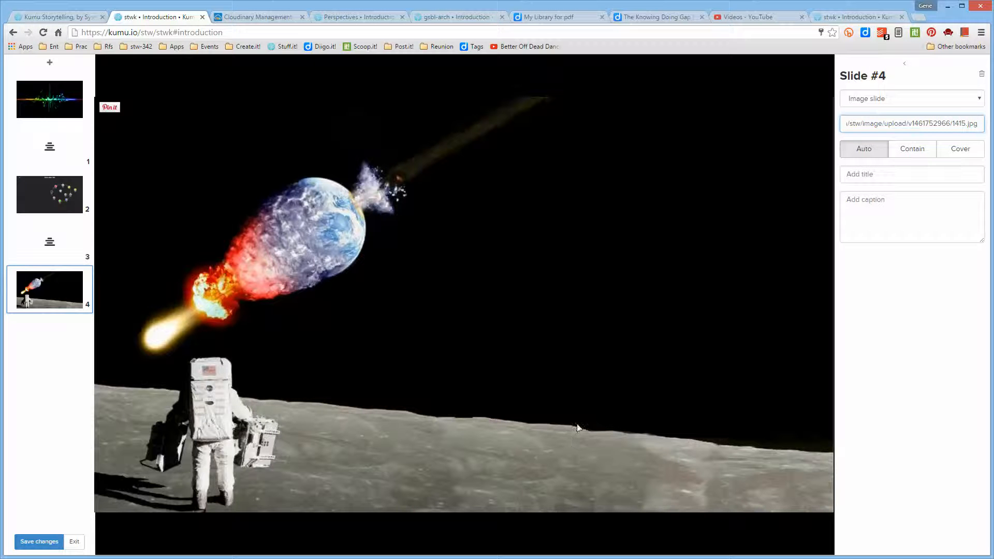
- Set slide 4's image sizing to Cover and enter "Title" as the slide's title
left_click(921, 154)
left_click(956, 150)
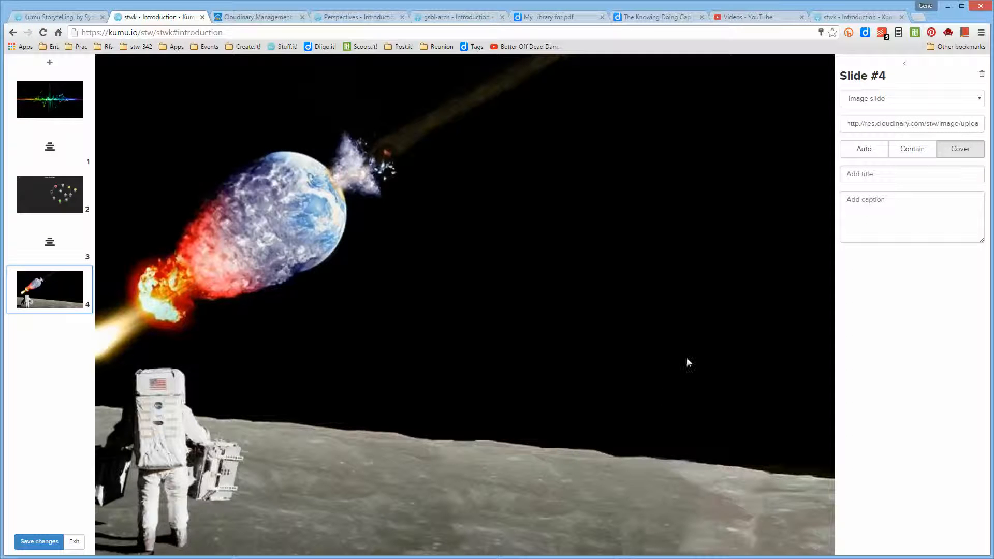
left_click(886, 173)
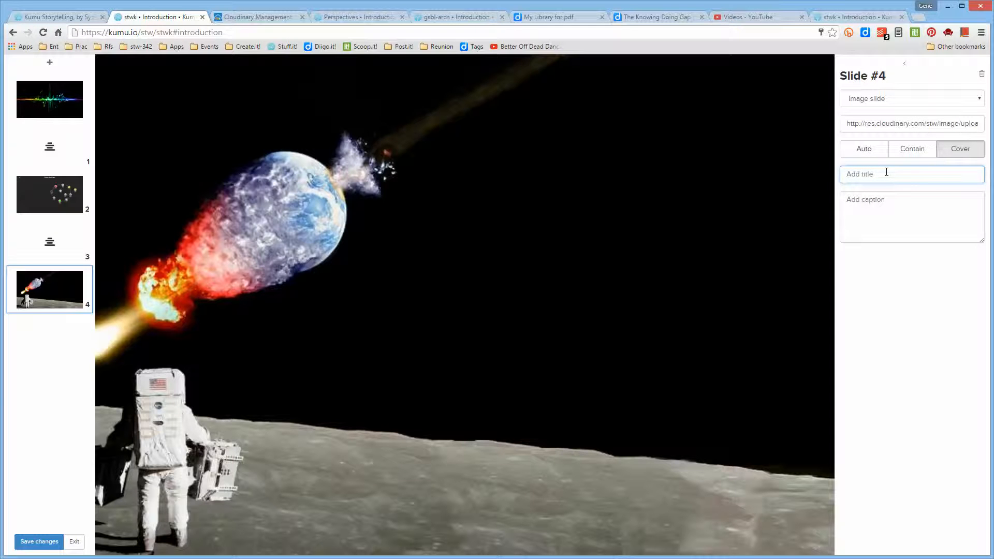
type("Title")
- Enter "Some text" as slide 4's caption
left_click(894, 226)
type("Spe,")
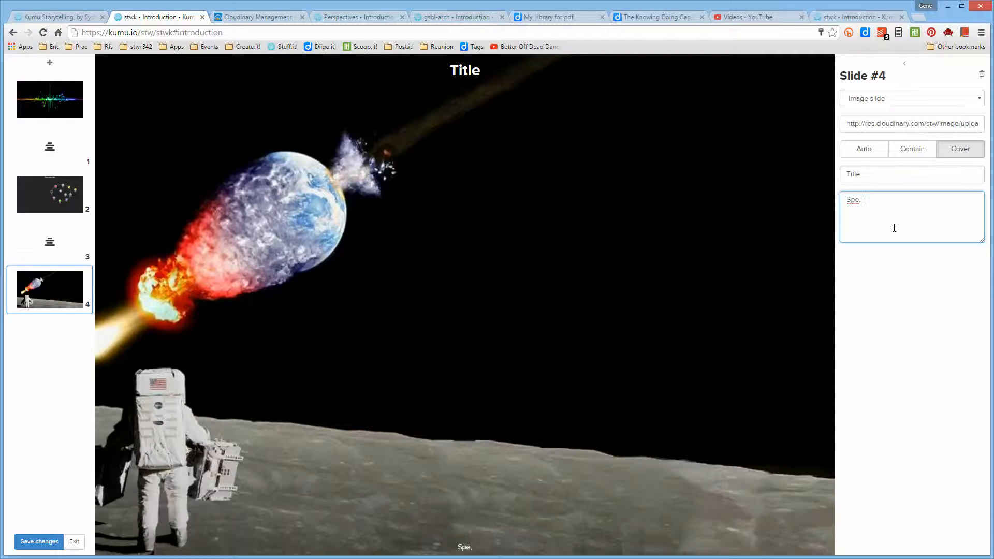
key("BackSpace")
key("BackSpace")
key("BackSpace")
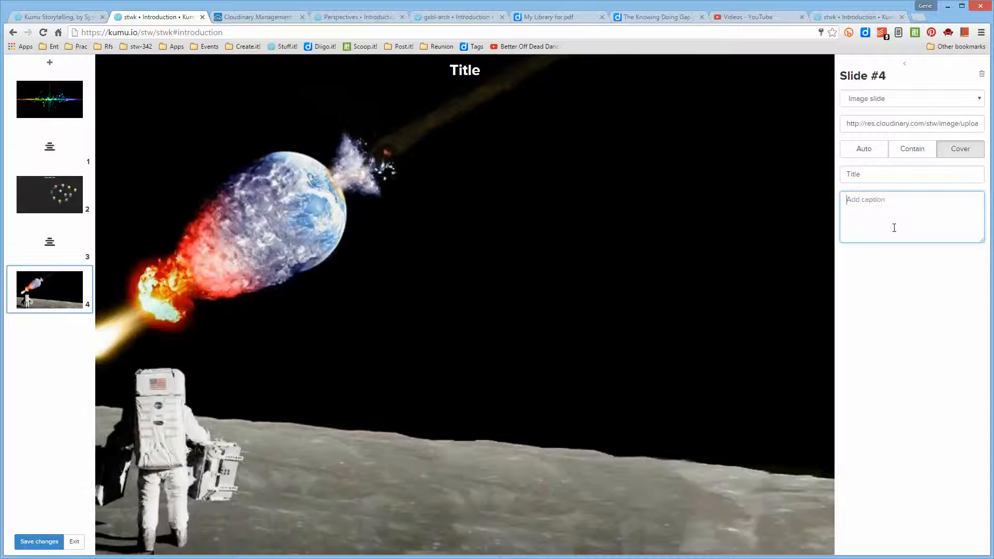
type("Some t")
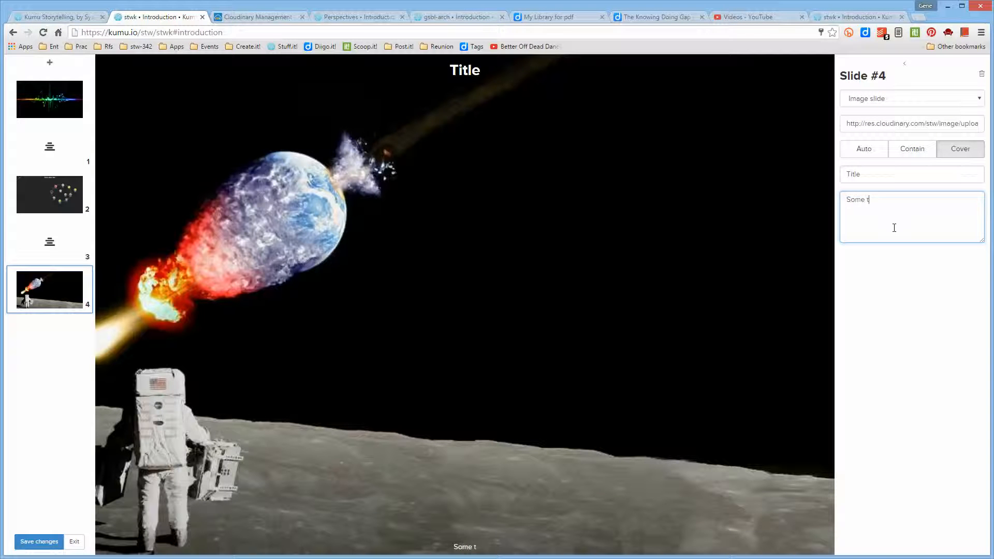
type("ext")
- Add slide 5 to the presentation and make it an embed slide
left_click(50, 63)
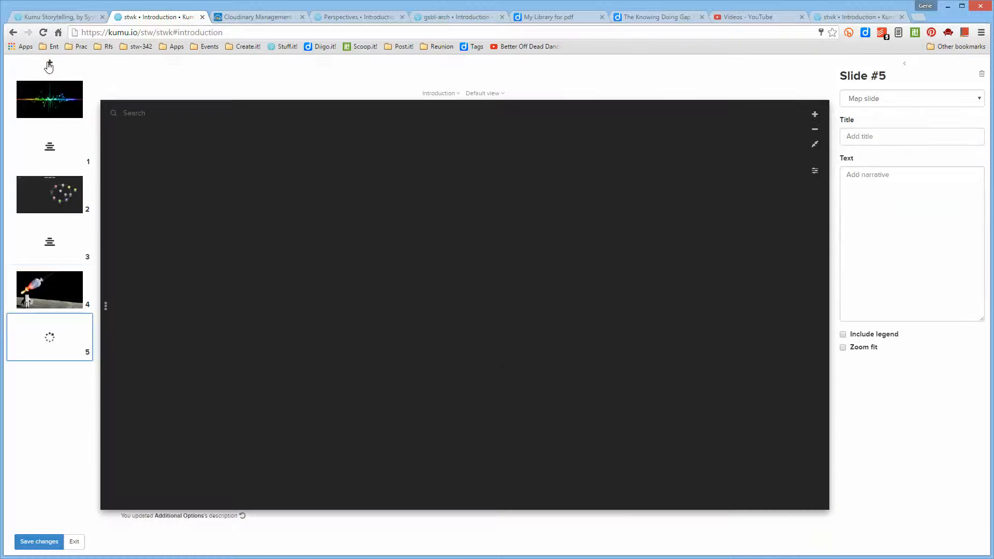
left_click(895, 98)
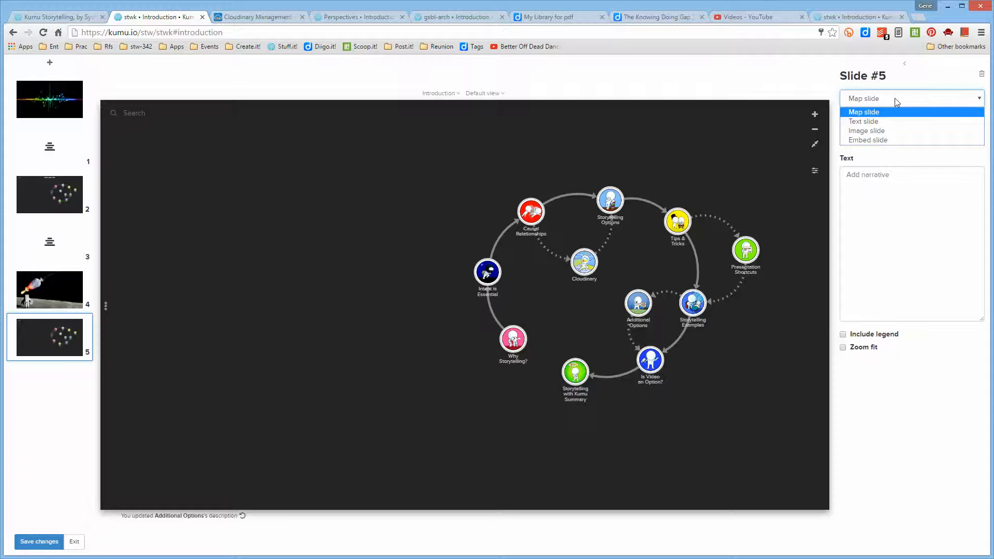
left_click(894, 140)
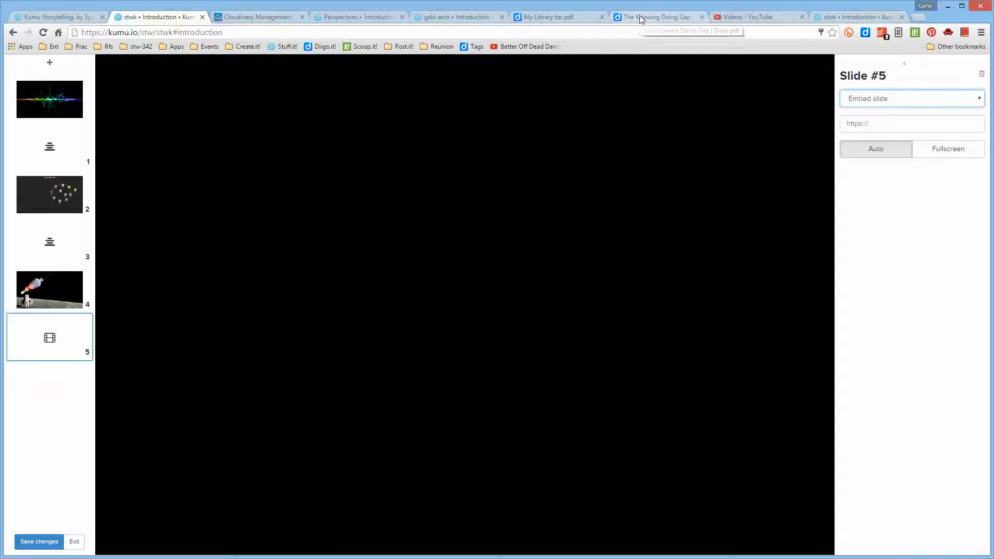
- Switch to Diigo, bring up The Knowing Doing Gap PDF and copy its web address
left_click(569, 16)
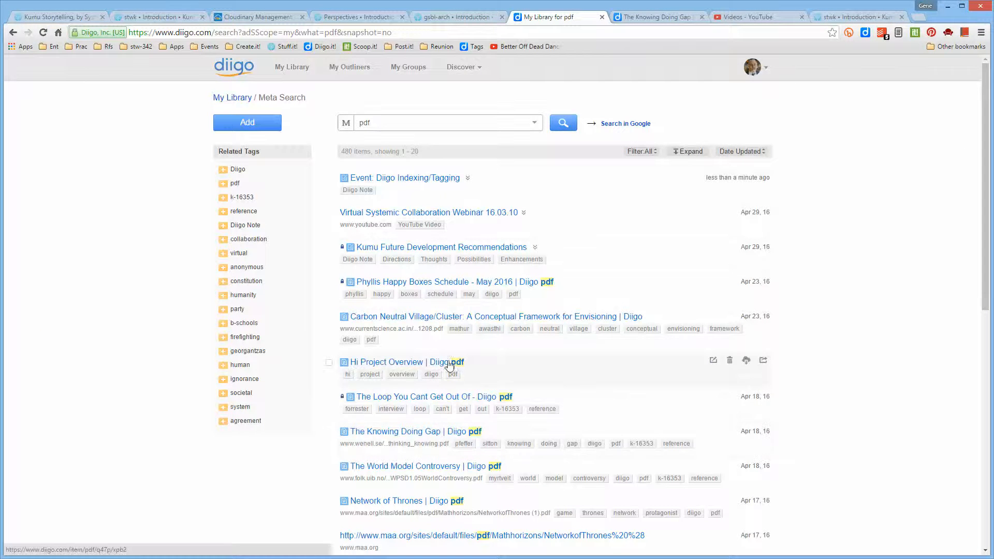
left_click(682, 21)
left_click_drag(286, 32, 123, 36)
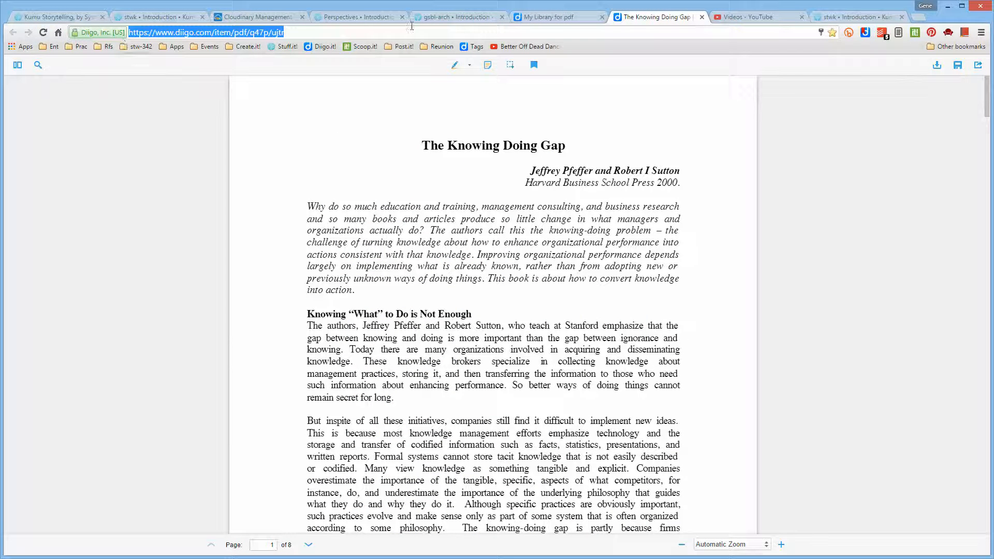
- Return to the Kumu presentation and try embedding the copied Diigo PDF link on slide 5, in both Fullscreen and Auto sizing
left_click(169, 17)
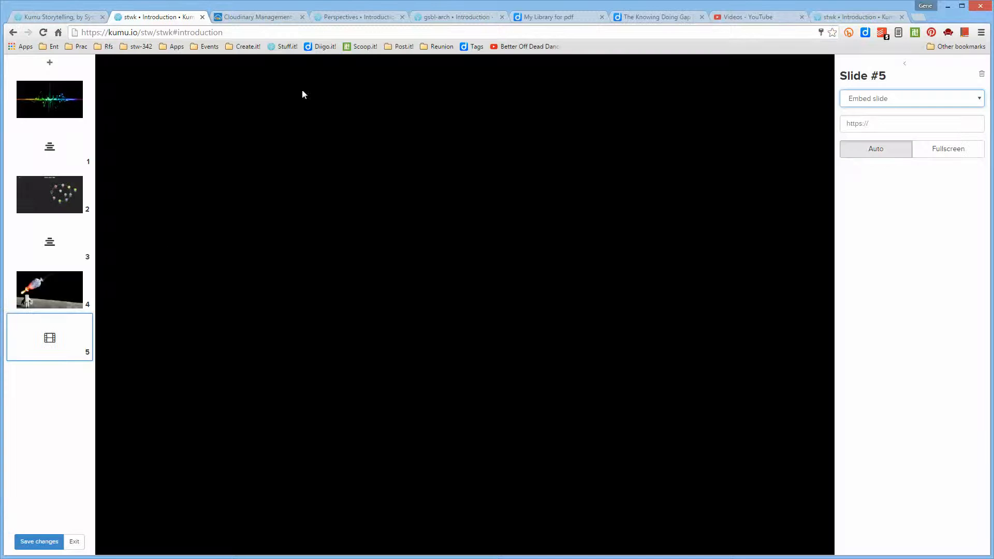
left_click(897, 122)
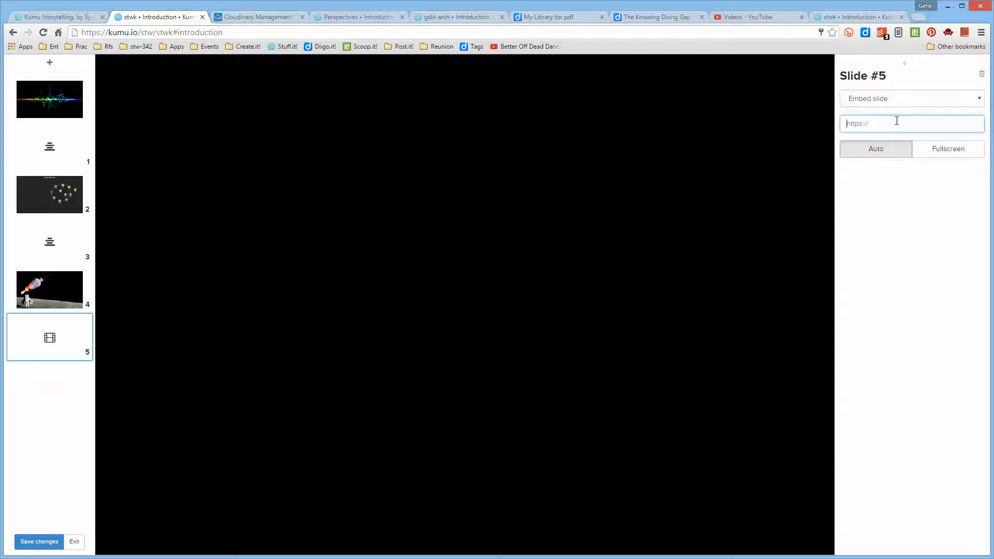
key("ctrl+v")
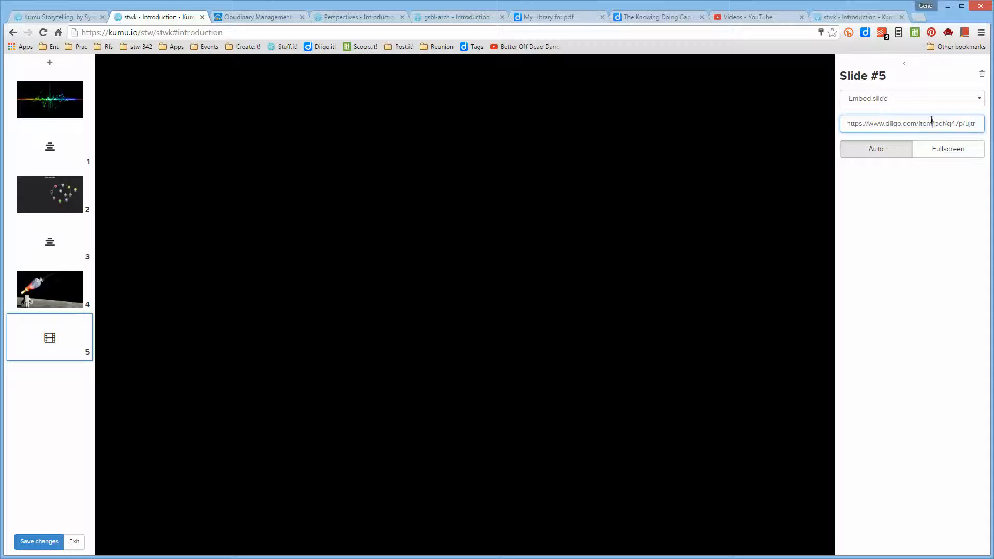
left_click(940, 150)
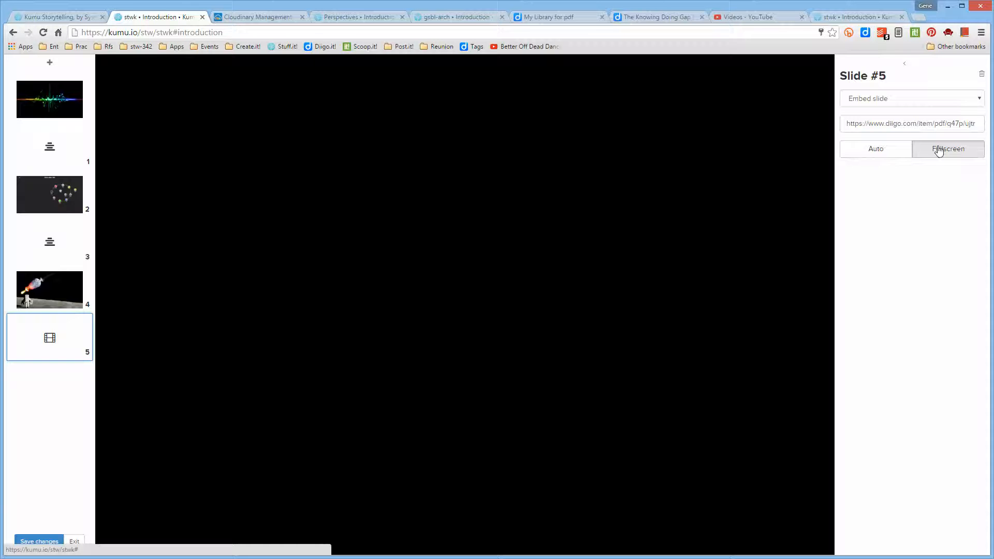
left_click(888, 151)
- Go back to the Diigo PDF's page, search Google for "pdf" instead and look through the results for an embeddable document
left_click(540, 19)
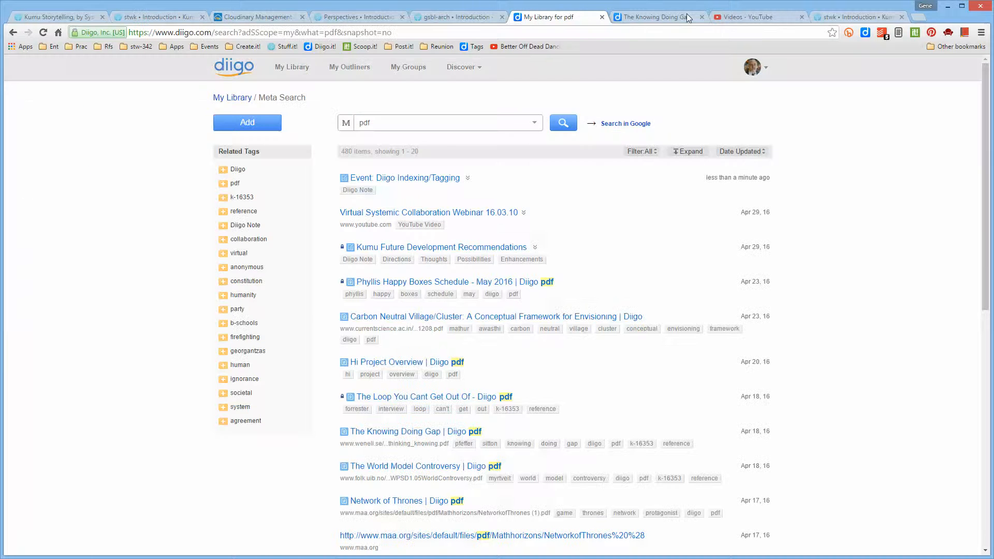
left_click(680, 19)
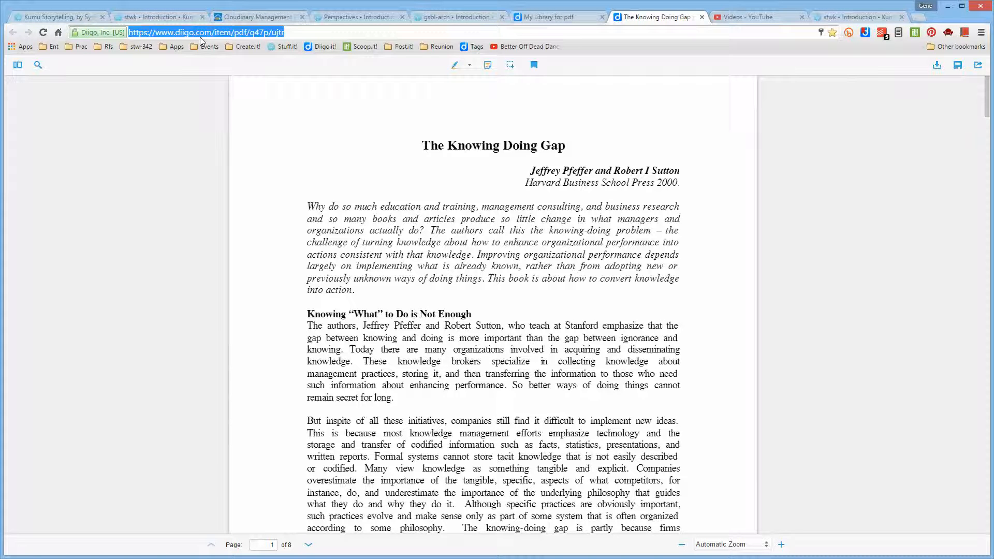
type("pdf")
key("Return")
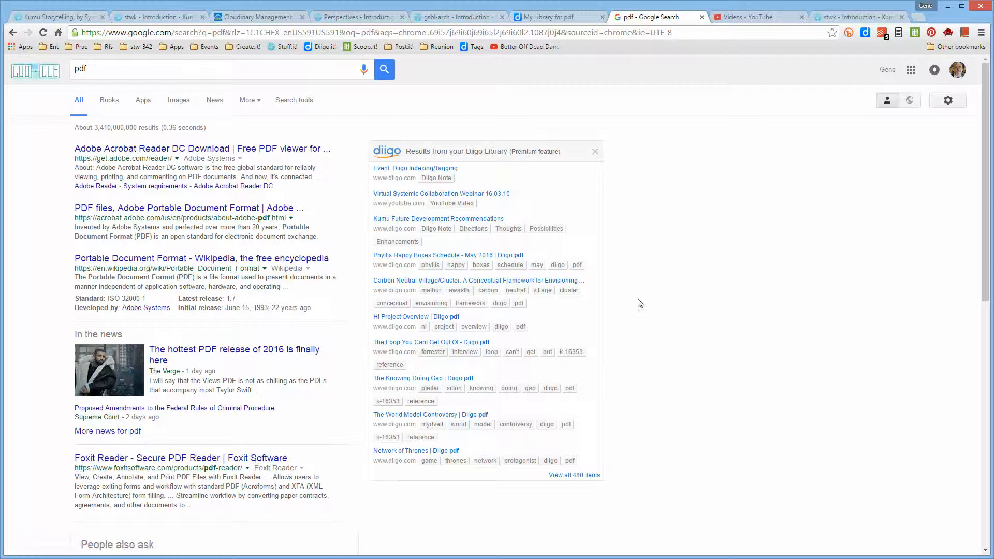
left_click_drag(985, 253, 949, 436)
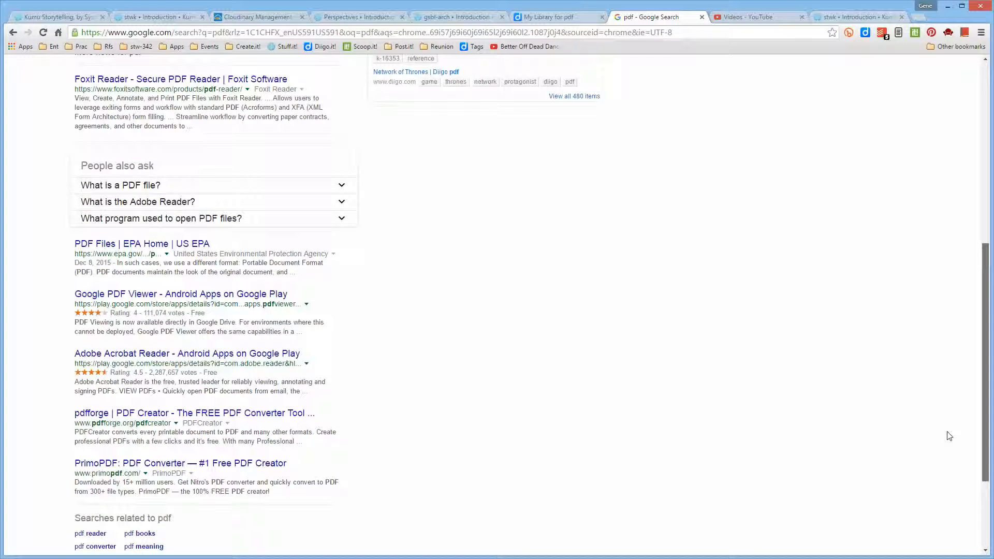
left_click_drag(950, 436, 568, 142)
- Search Google for "article pdf", open the Nature article 453028a.pdf and copy its web address
left_click(143, 73)
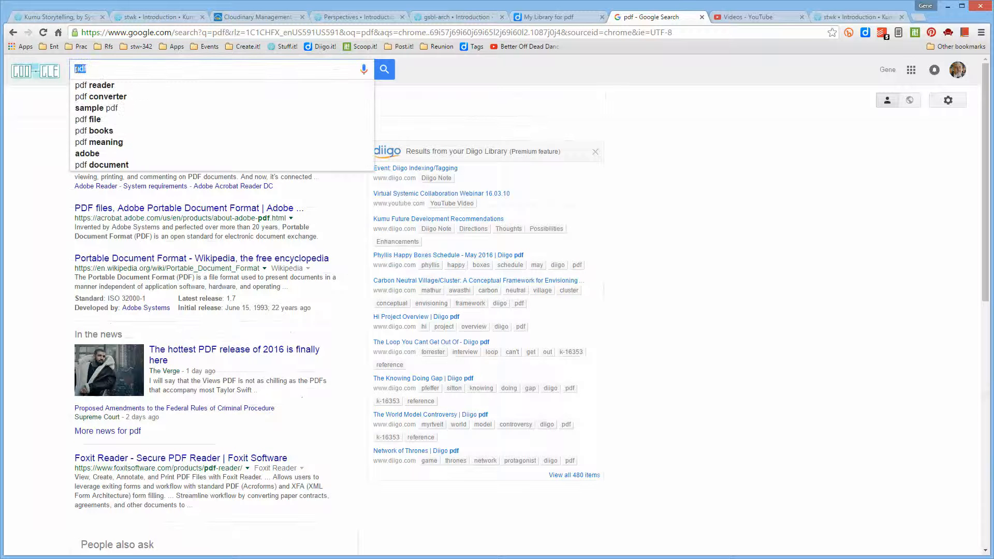
type("article pdf")
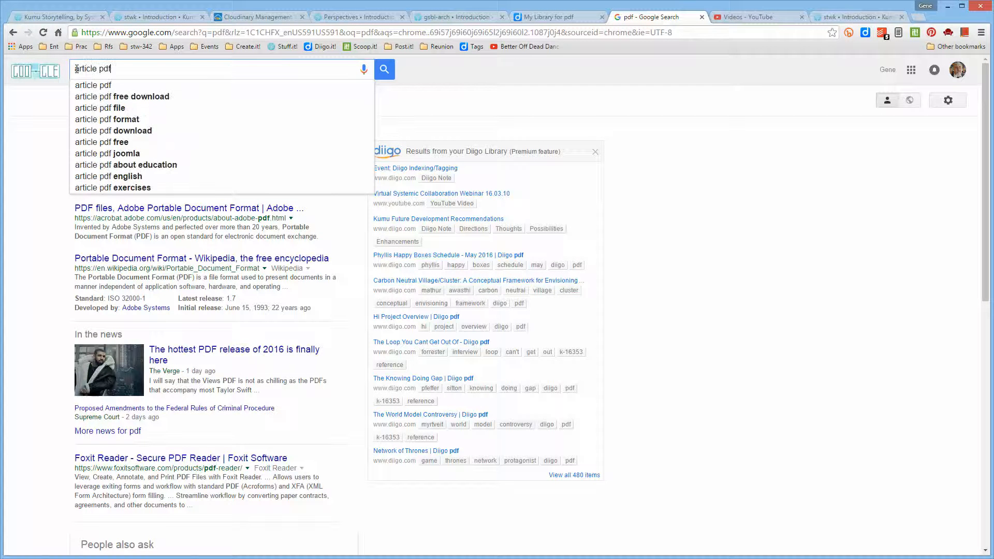
key("Return")
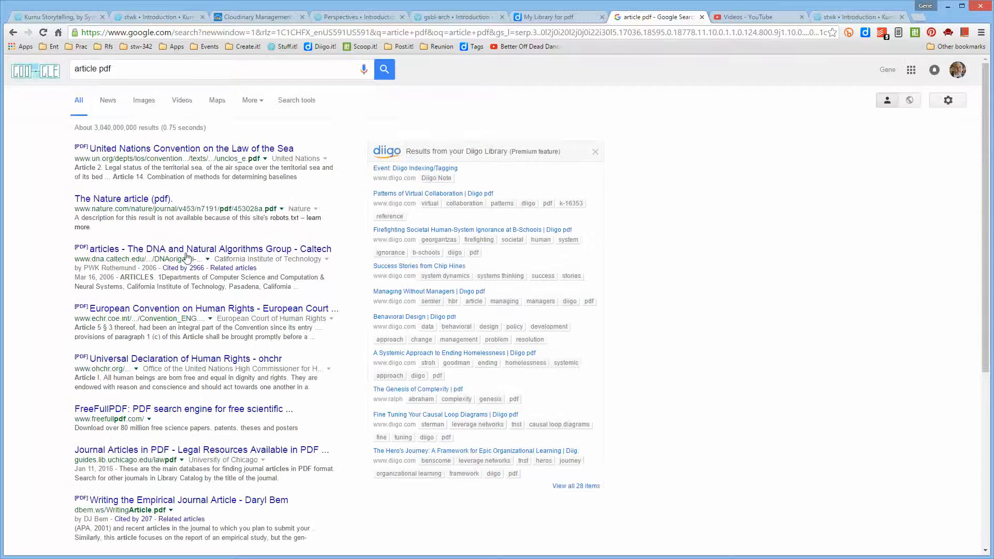
left_click(147, 201)
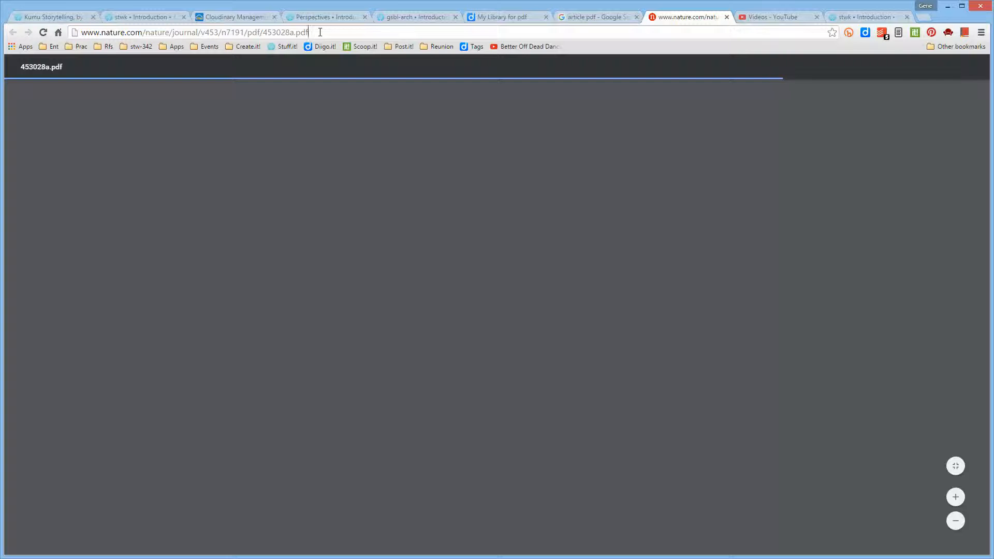
left_click_drag(320, 32, 80, 31)
key("ctrl+c")
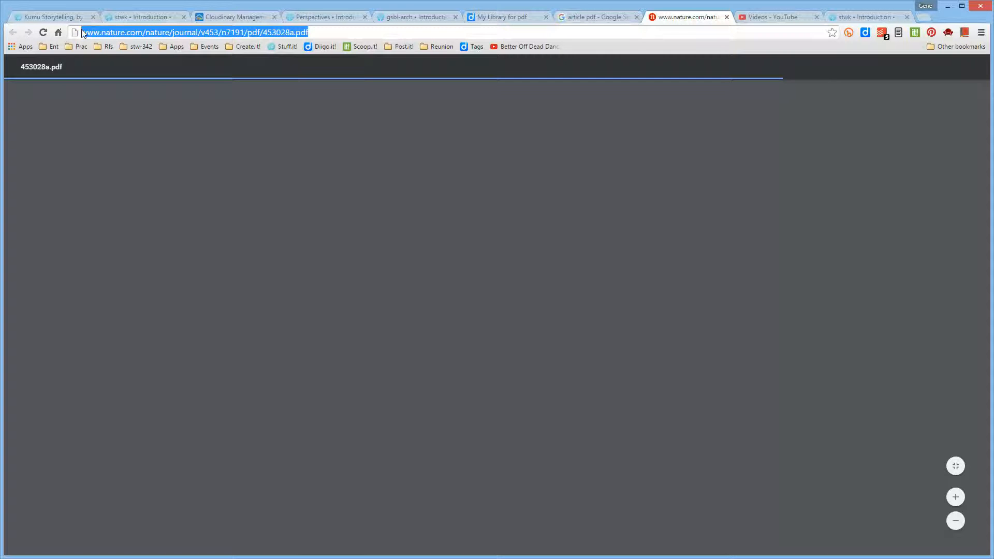
- Return to the Kumu presentation and replace slide 5's embed URL with the copied Nature link to 453028a.pdf
left_click(156, 18)
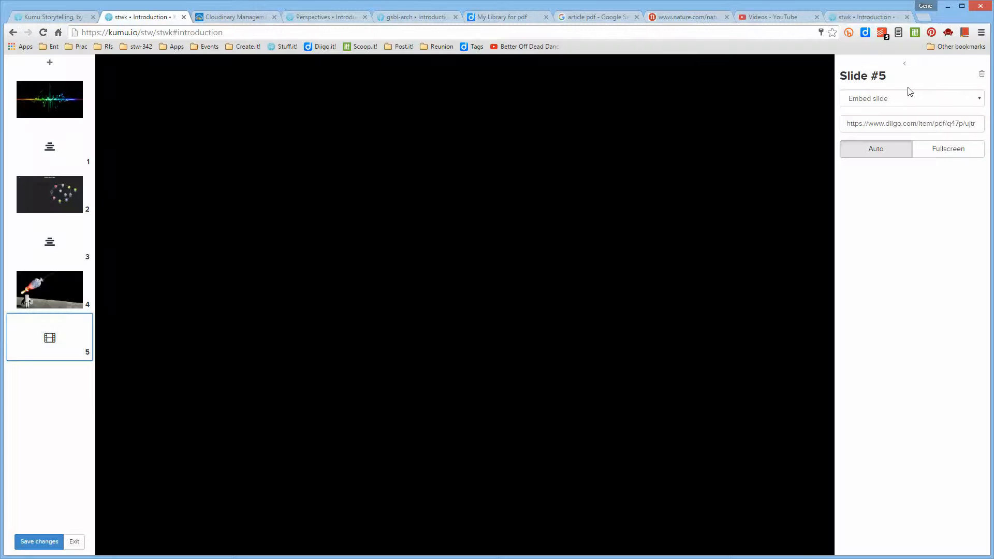
left_click(876, 123)
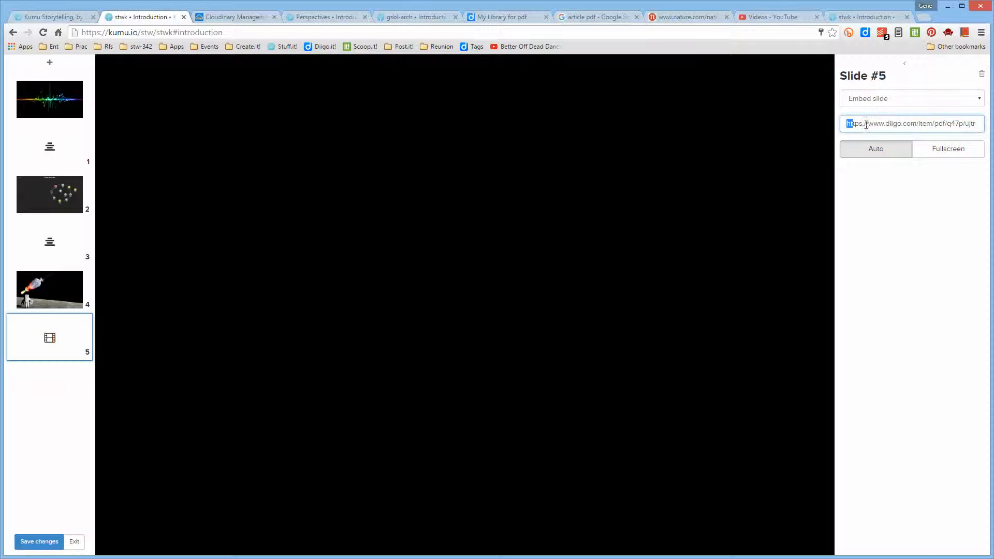
left_click_drag(866, 125, 979, 124)
key("ctrl+v")
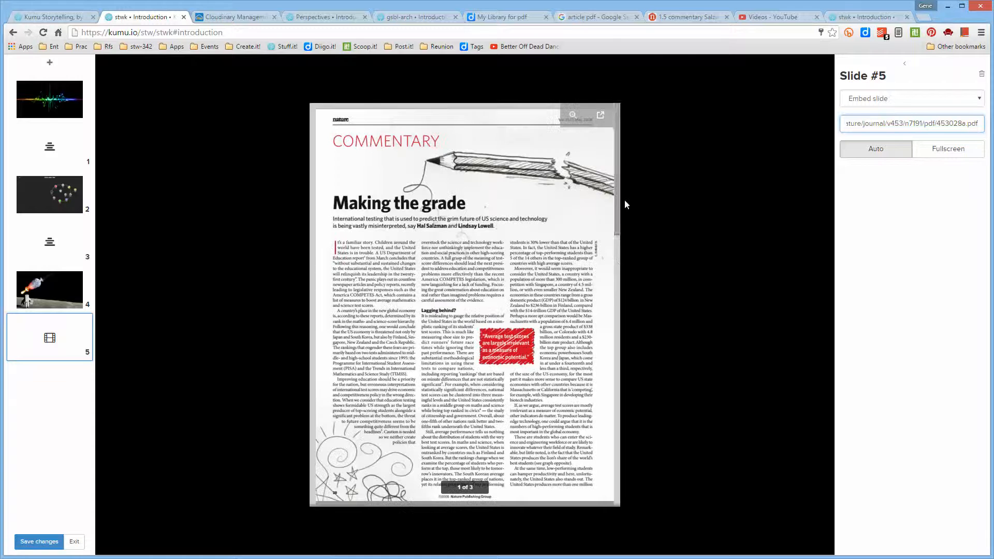
- Scroll the embedded article on slide 5, try Fullscreen sizing and restore Auto
left_click_drag(616, 195, 623, 156)
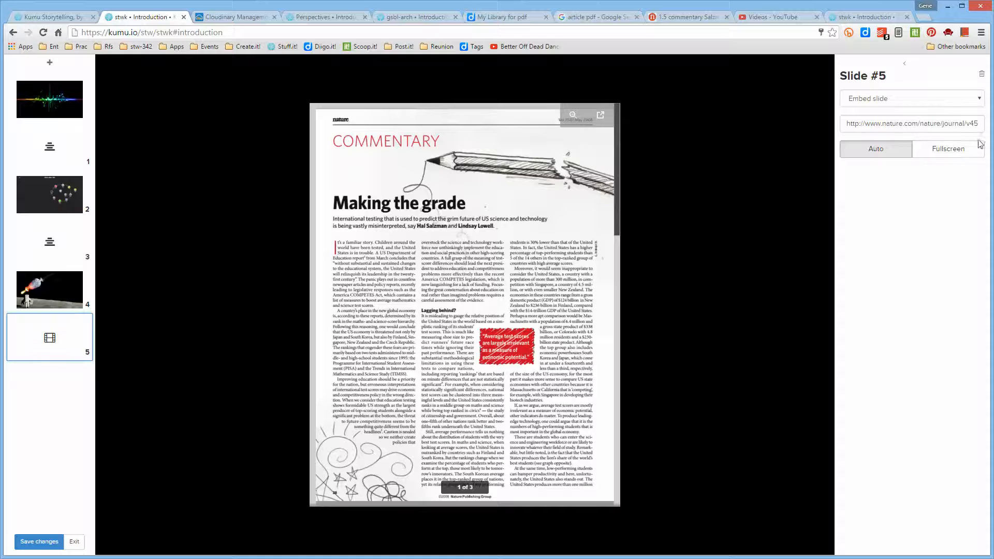
left_click(968, 153)
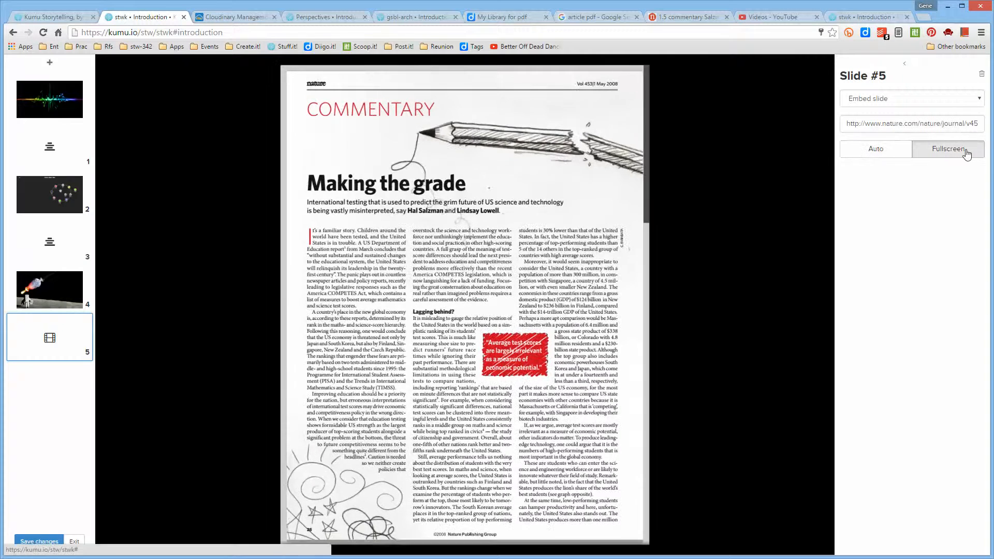
left_click_drag(645, 128, 627, 84)
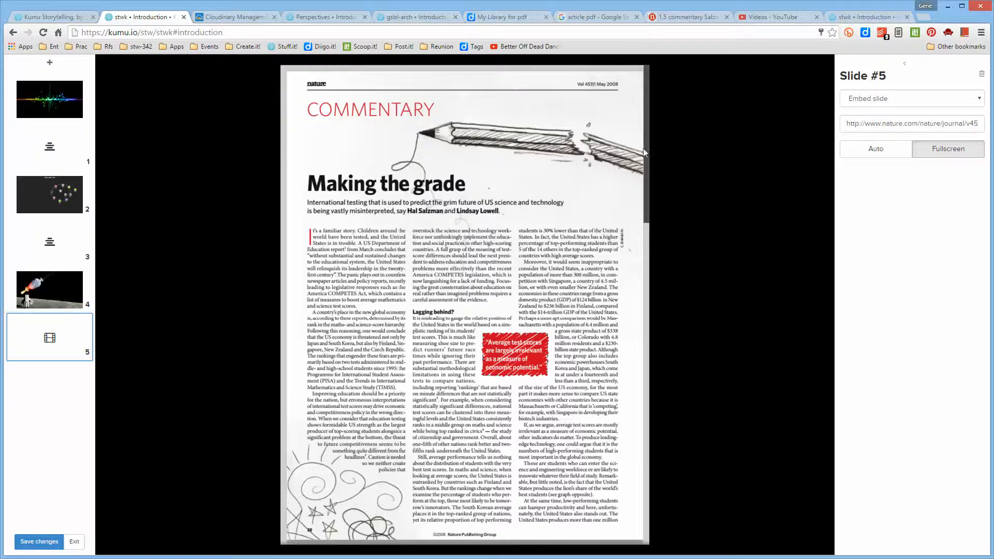
scroll(644, 171, "down", 1)
left_click_drag(645, 170, 650, 135)
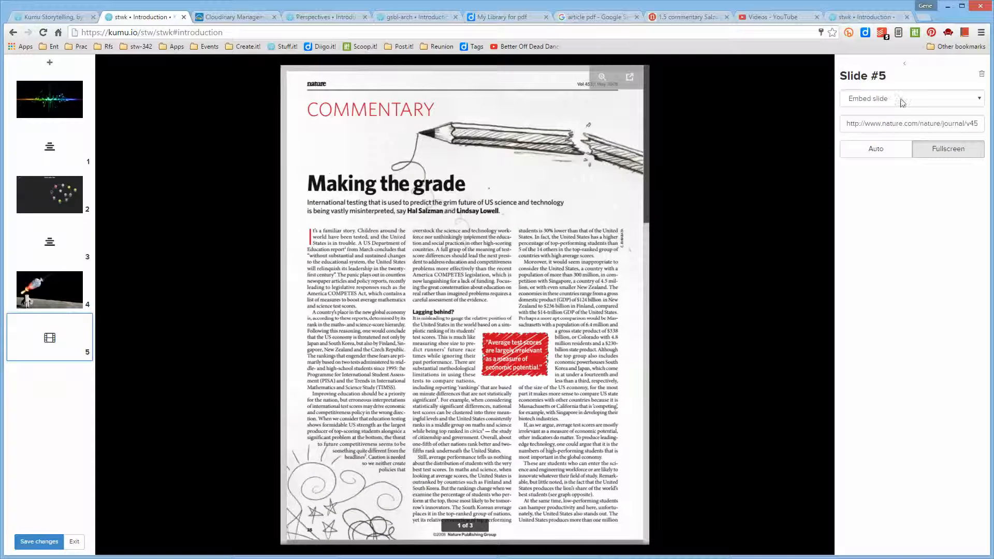
left_click(881, 149)
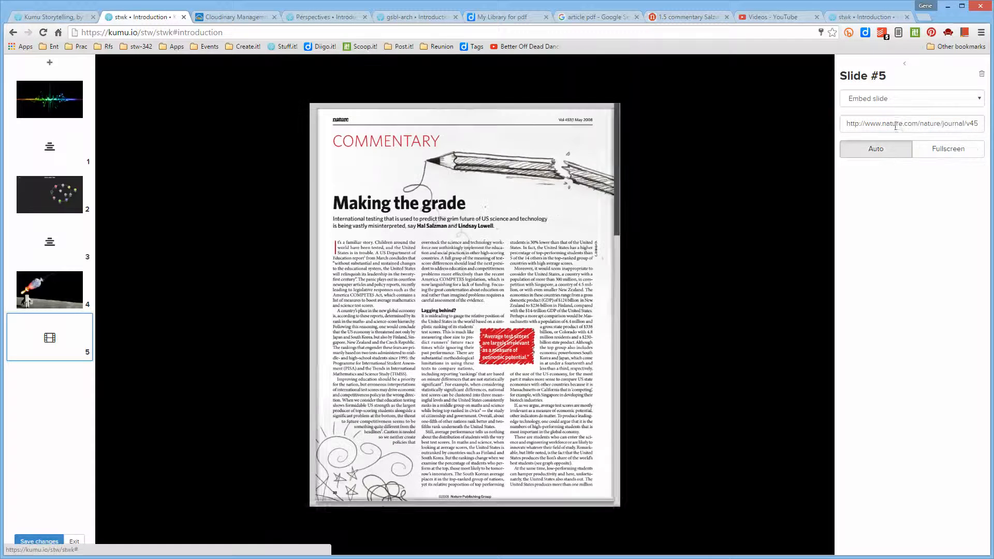
- Clear slide 5's embed URL and copy the link address of the "Chasing Kumu Connections" video from the YouTube video list
left_click_drag(845, 126, 981, 125)
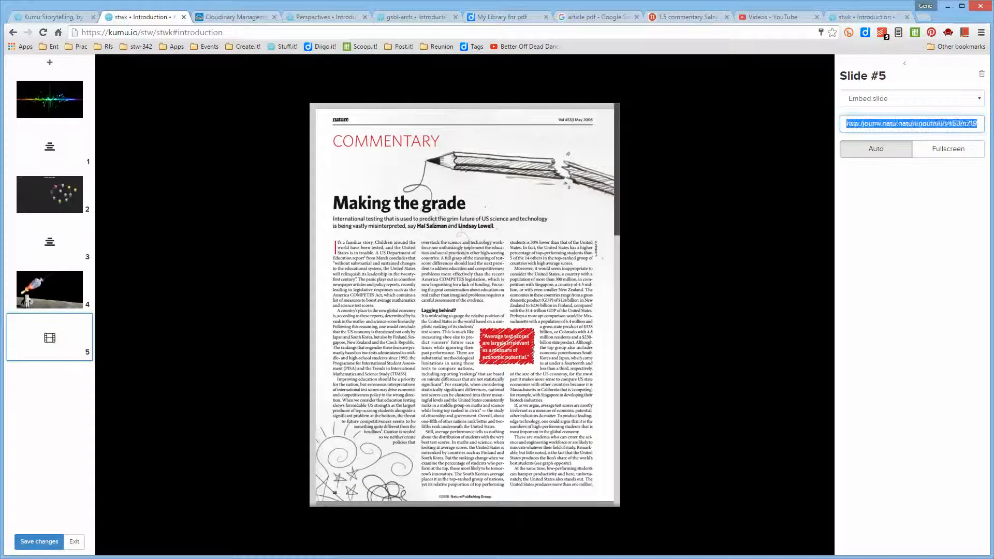
key("BackSpace")
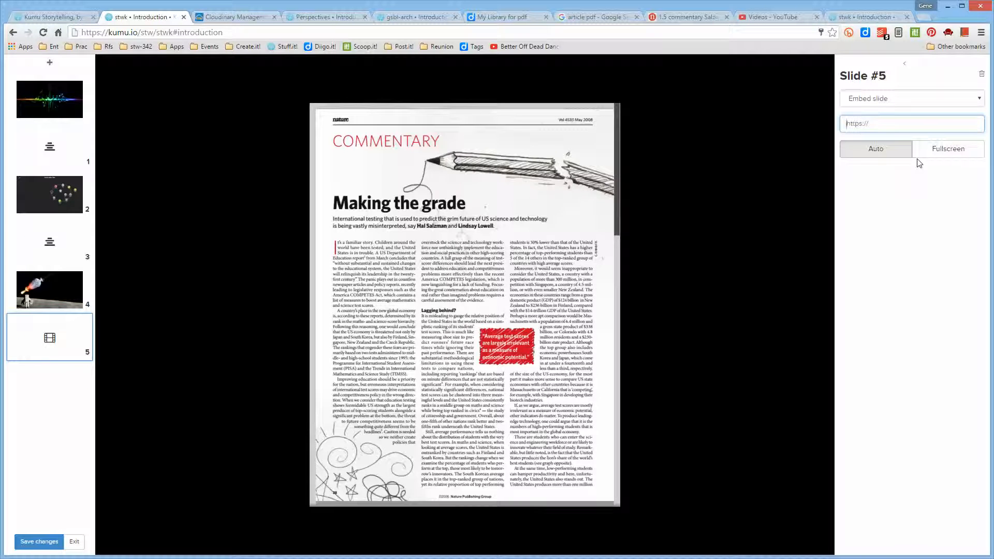
left_click(776, 17)
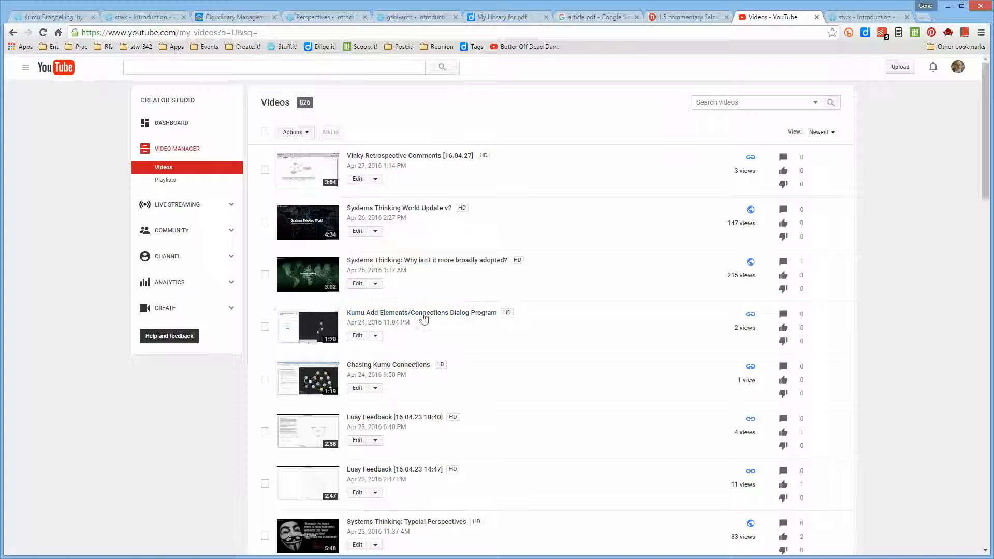
right_click(388, 365)
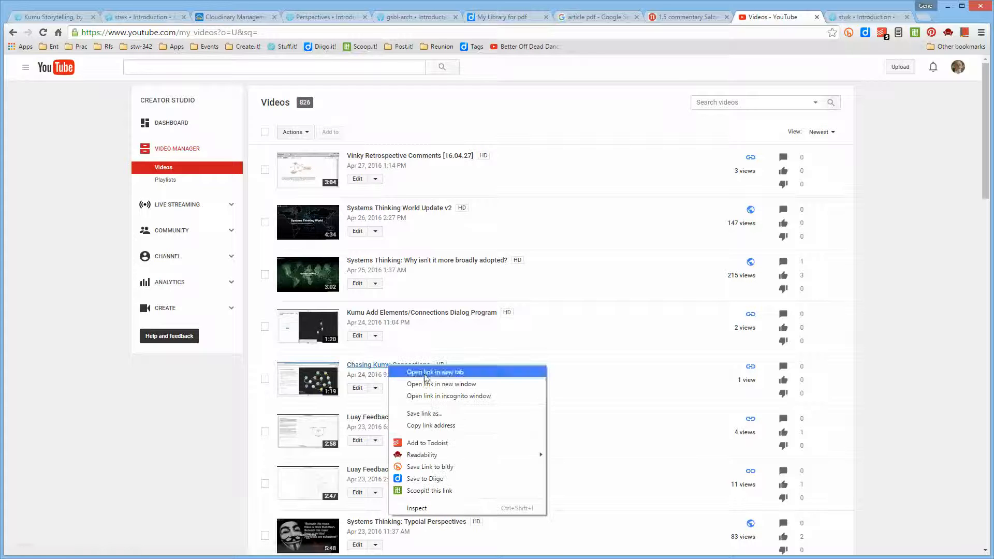
left_click(427, 426)
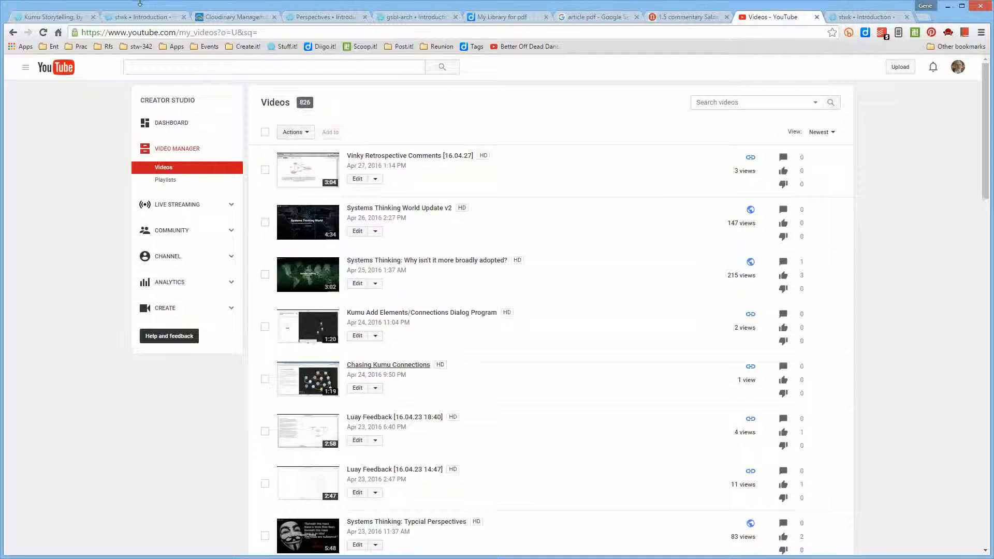
- Return to the presentation, embed the copied YouTube video link in slide 5 and set its size to Fullscreen
left_click(145, 17)
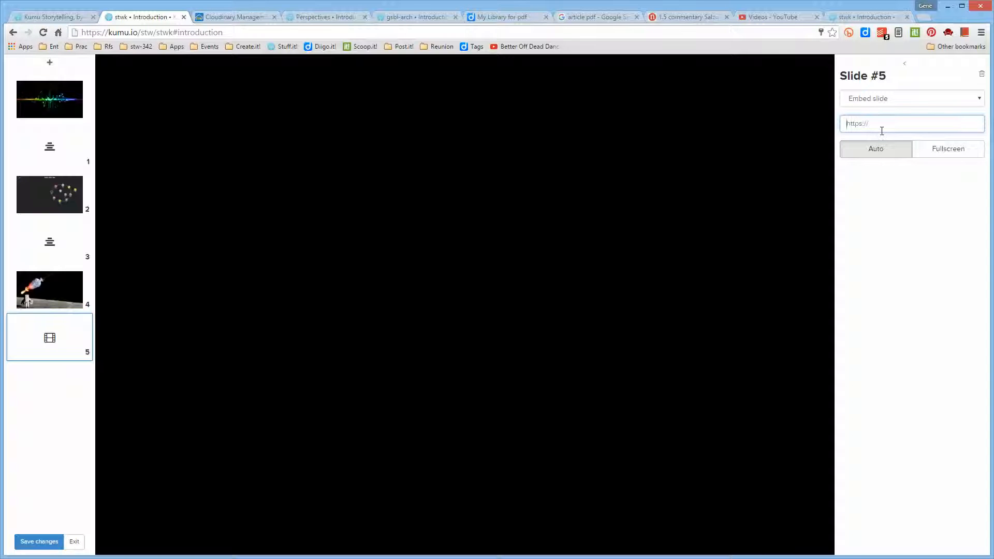
key("ctrl+v")
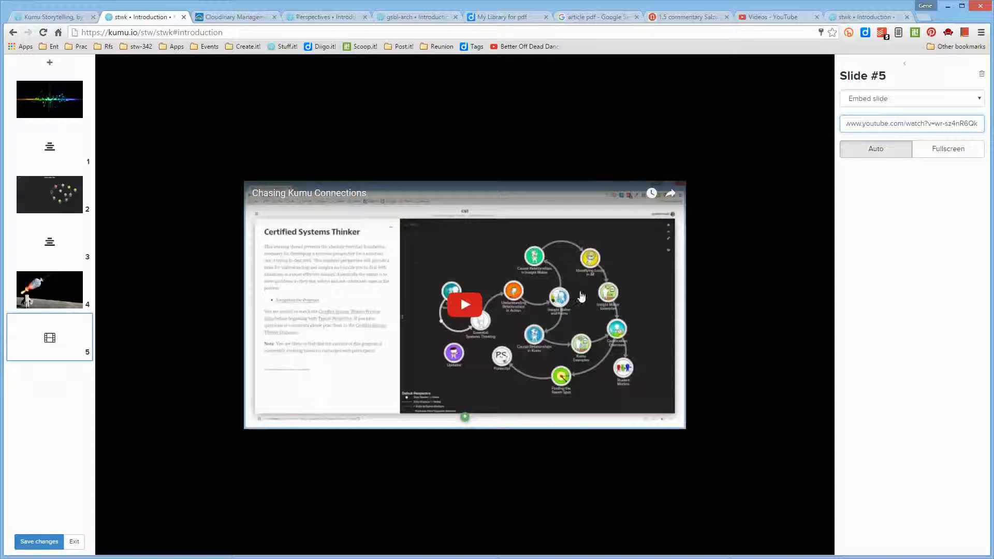
left_click(954, 154)
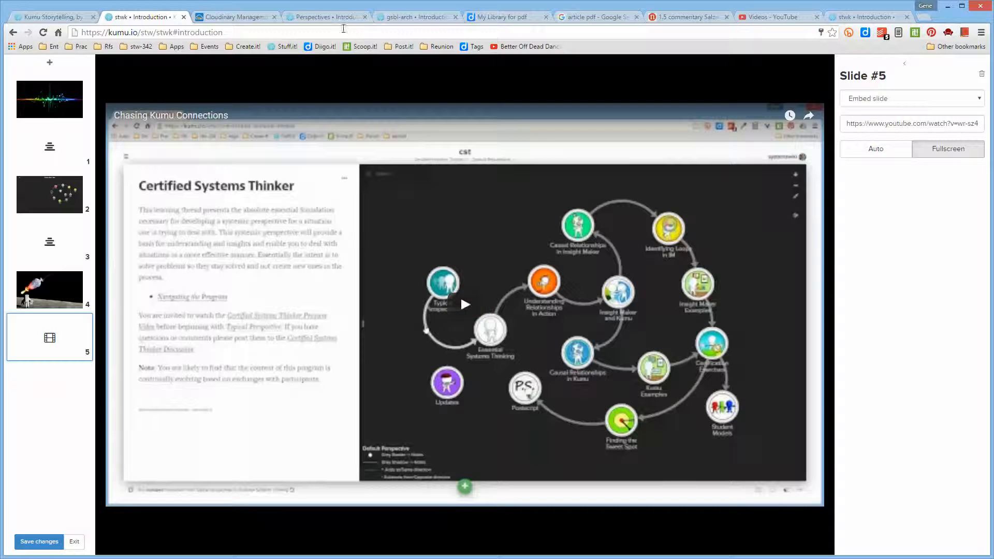
- Look over the Perspectives project and read the iframe embed codes in the stwk Additional Options notes
left_click(399, 20)
left_click(345, 20)
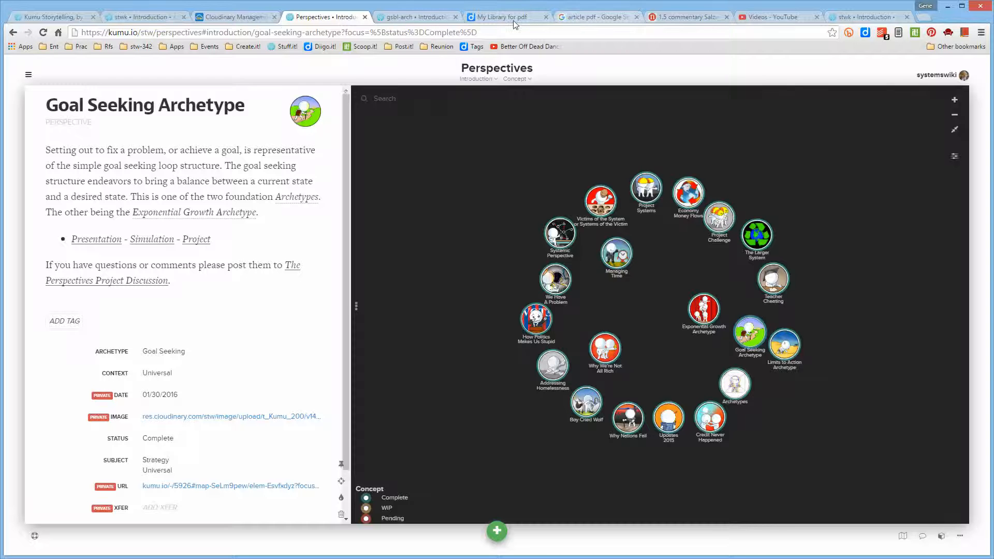
left_click(881, 19)
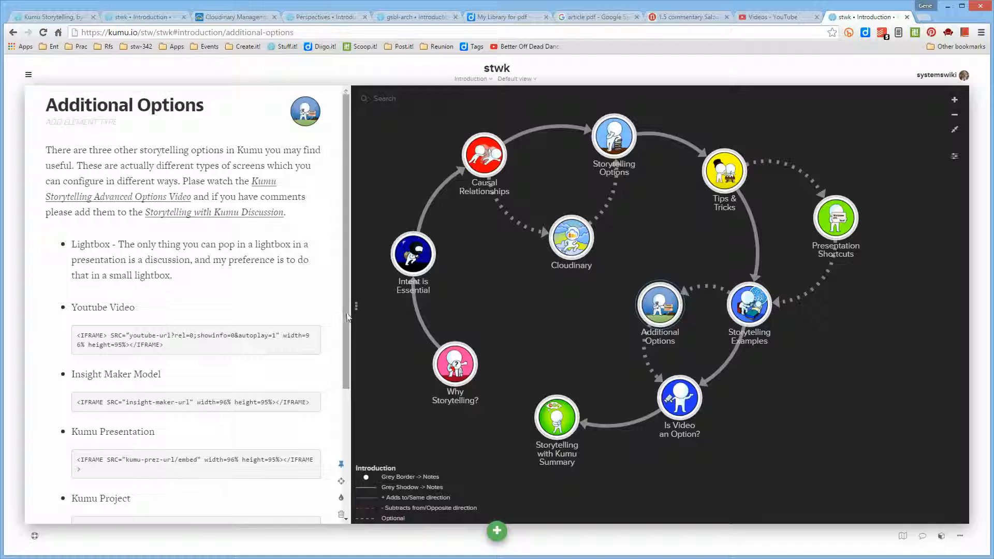
left_click_drag(347, 317, 345, 370)
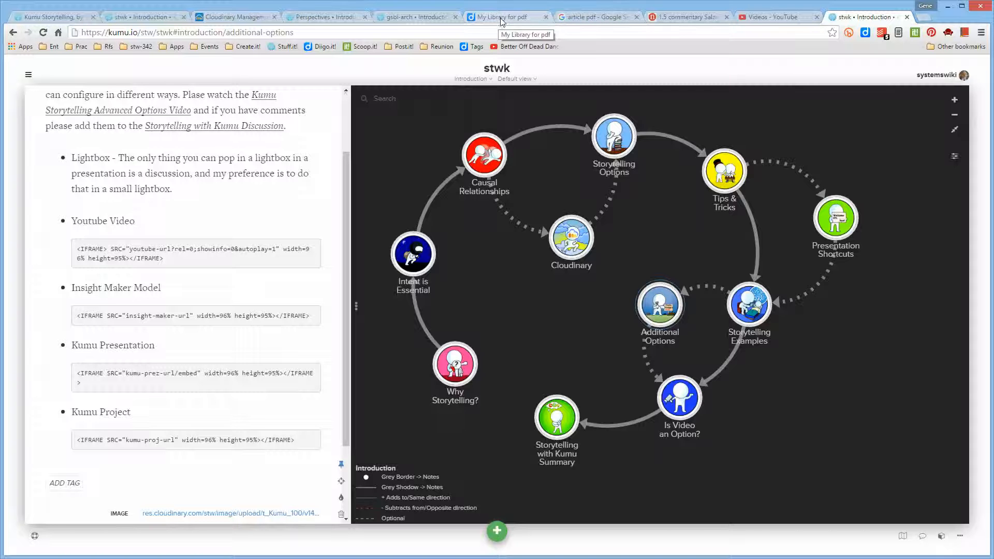
- Go to the Perspectives project and copy the address of the Simulation link in the Goal Seeking Archetype description
left_click(422, 19)
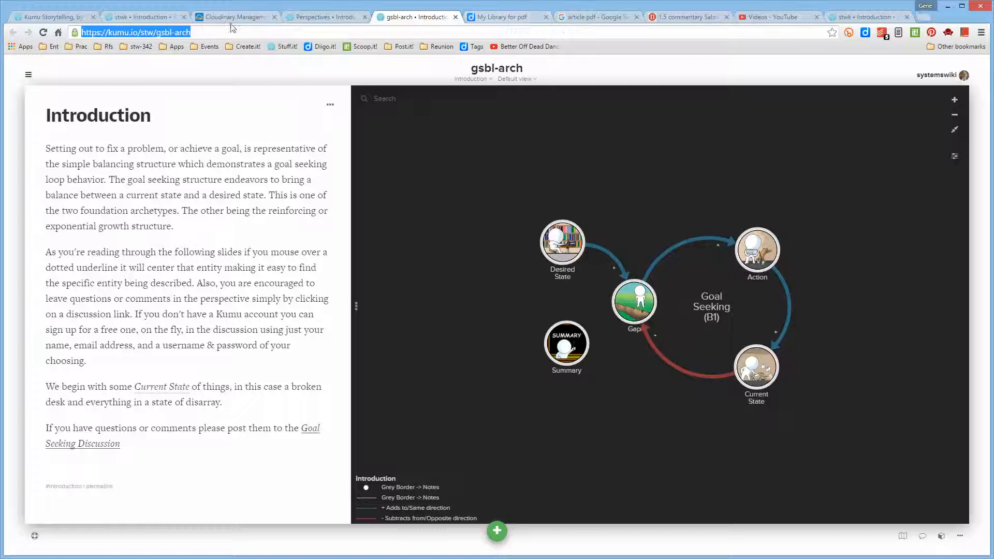
left_click(303, 18)
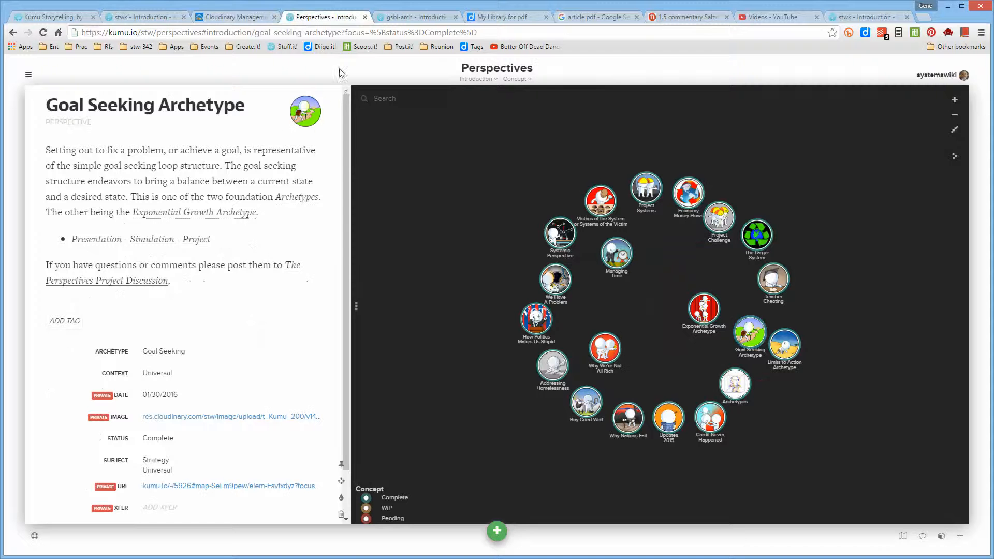
right_click(152, 241)
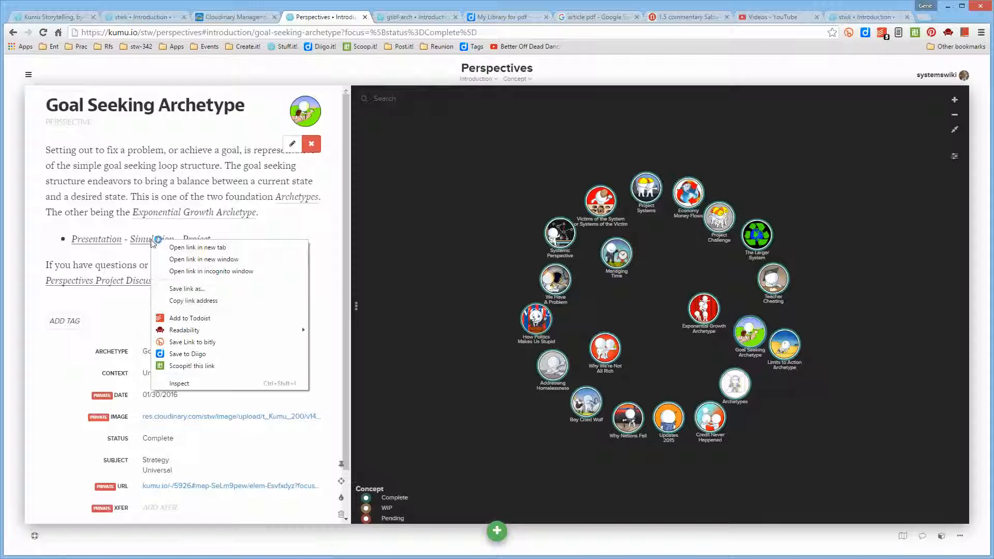
left_click(227, 301)
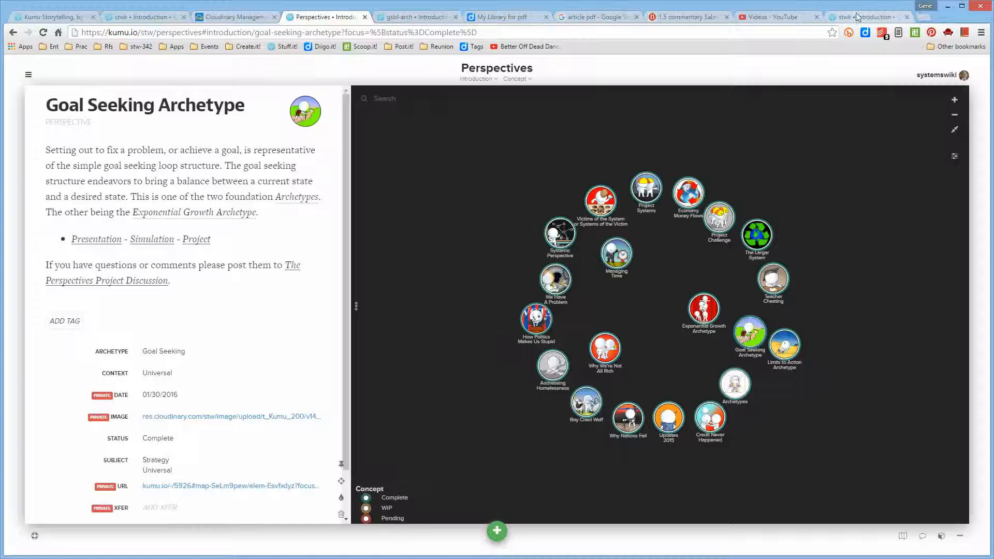
left_click(123, 19)
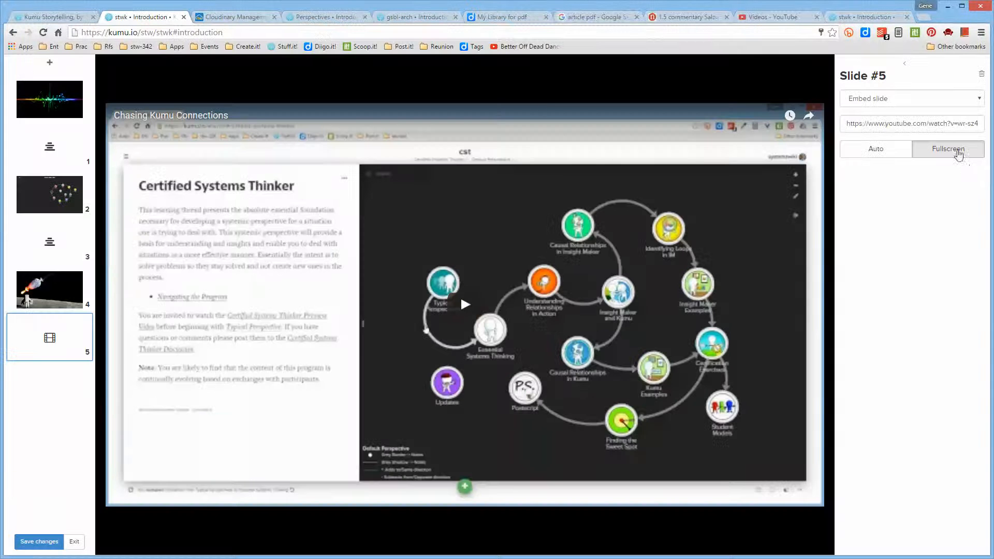
left_click_drag(845, 126, 989, 129)
key("ctrl+v")
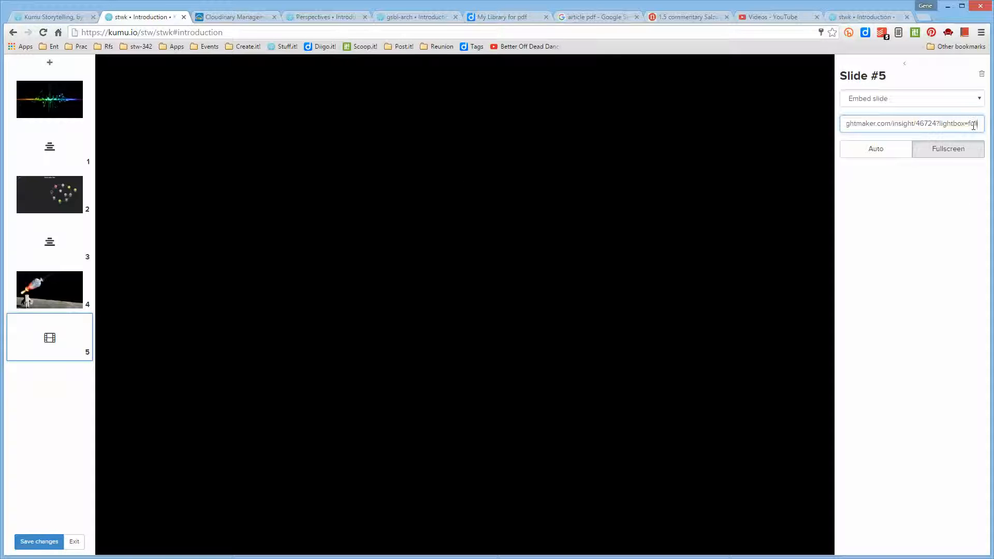
key("BackSpace")
key("BackSpace")
key("BackSpace")
key("BackSpace")
key("BackSpace")
key("BackSpace")
key("BackSpace")
key("BackSpace")
key("BackSpace")
key("BackSpace")
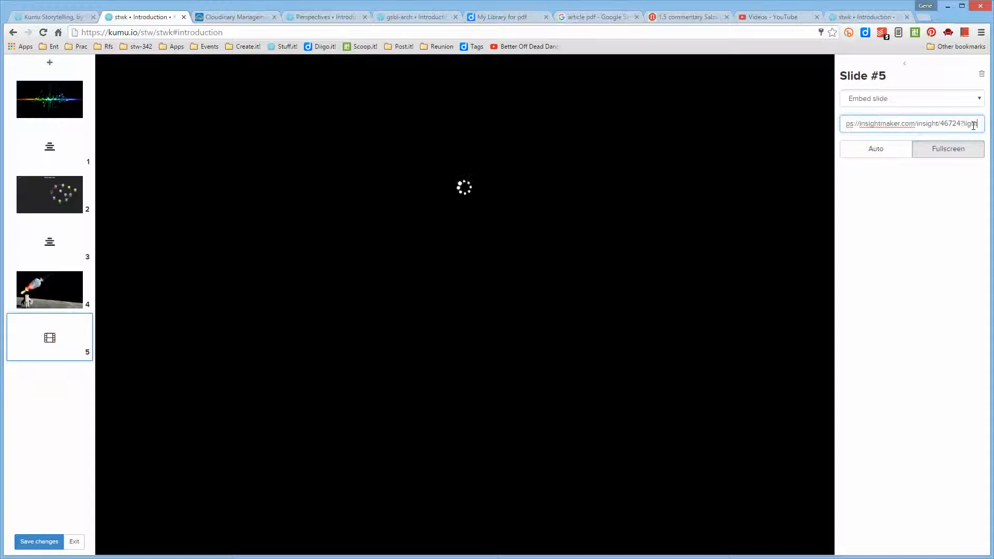
key("BackSpace")
key("BackSpace")
key("BackSpace")
key("BackSpace")
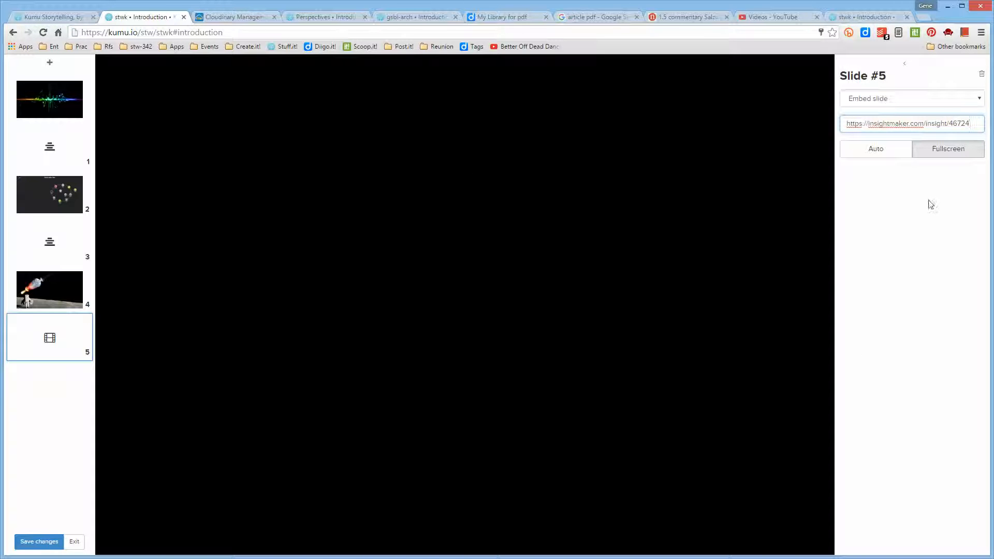
left_click(887, 150)
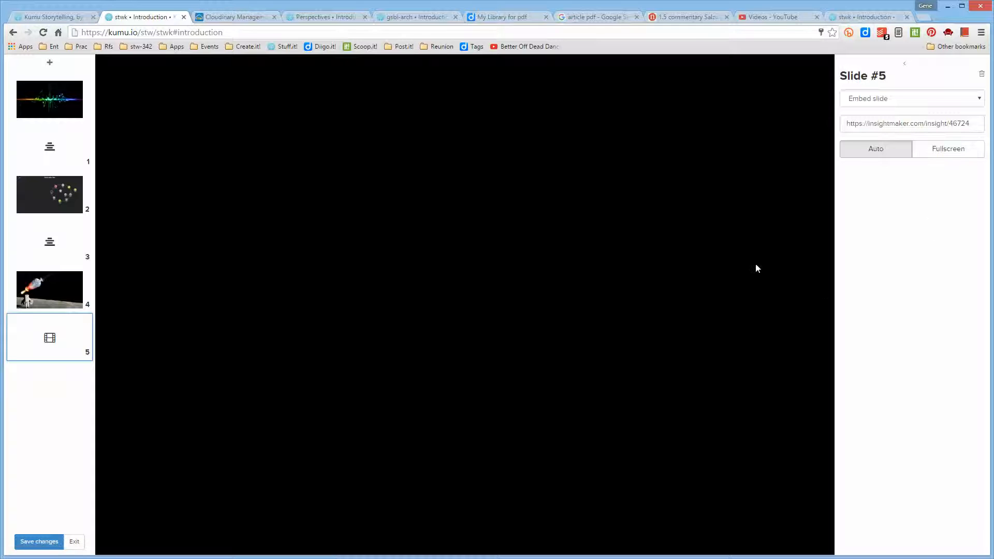
- Select slide 5's Insight Maker URL, and copy the Insight Maker Model iframe code from the Additional Options notes
left_click(972, 121)
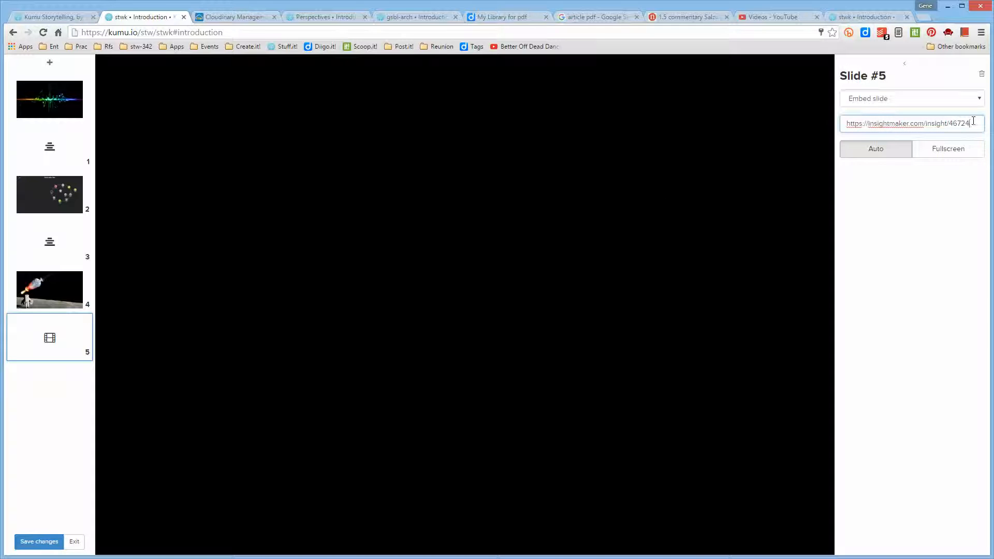
left_click_drag(845, 125, 973, 118)
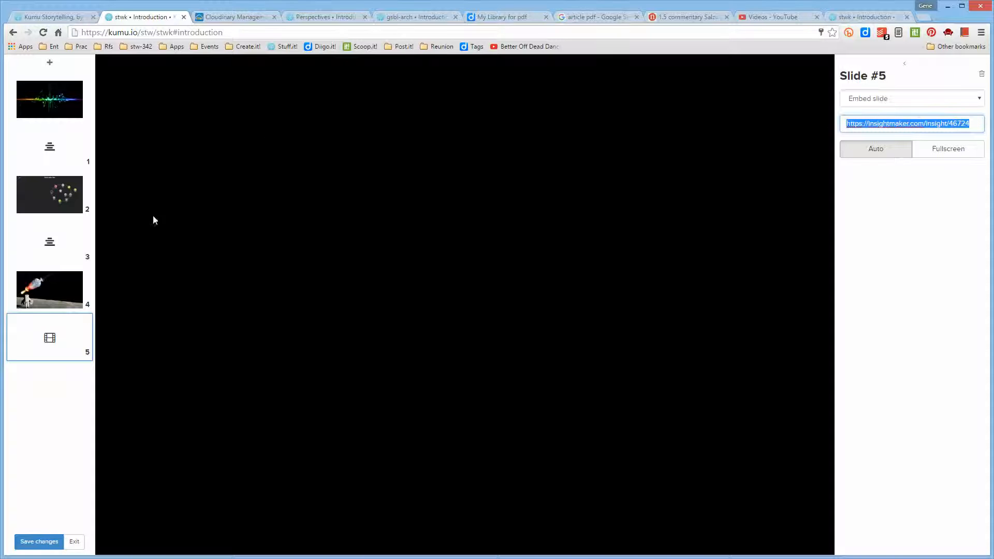
left_click(63, 21)
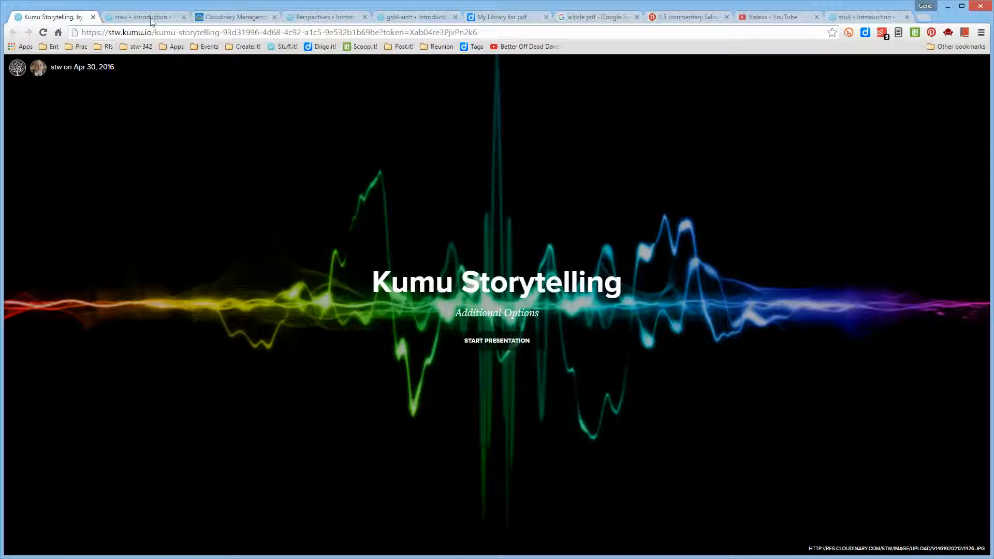
left_click(870, 17)
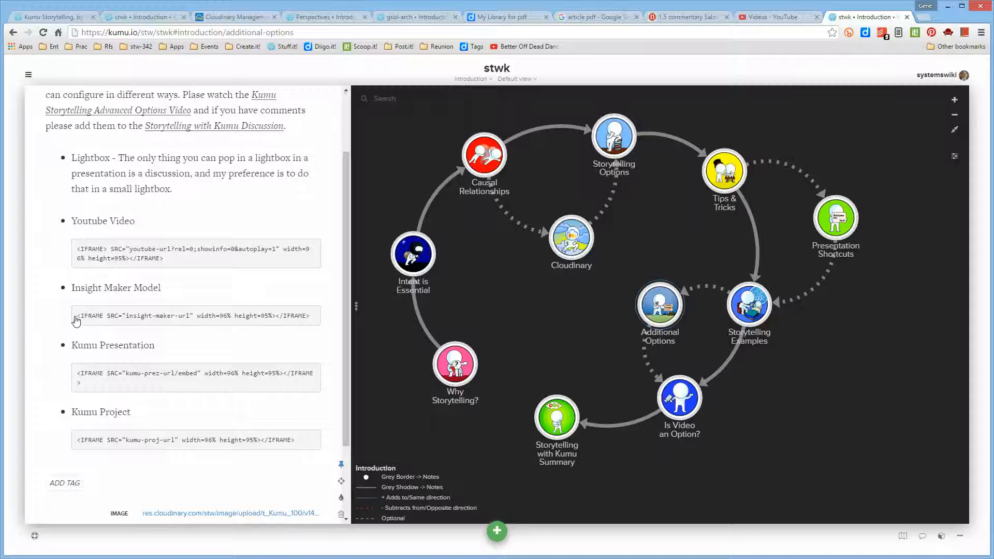
left_click_drag(77, 319, 317, 324)
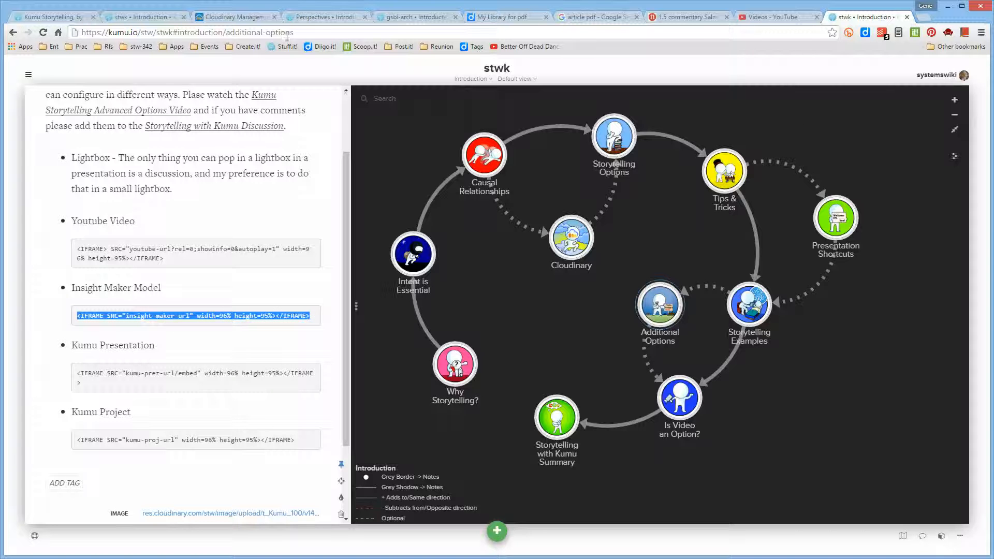
left_click(176, 21)
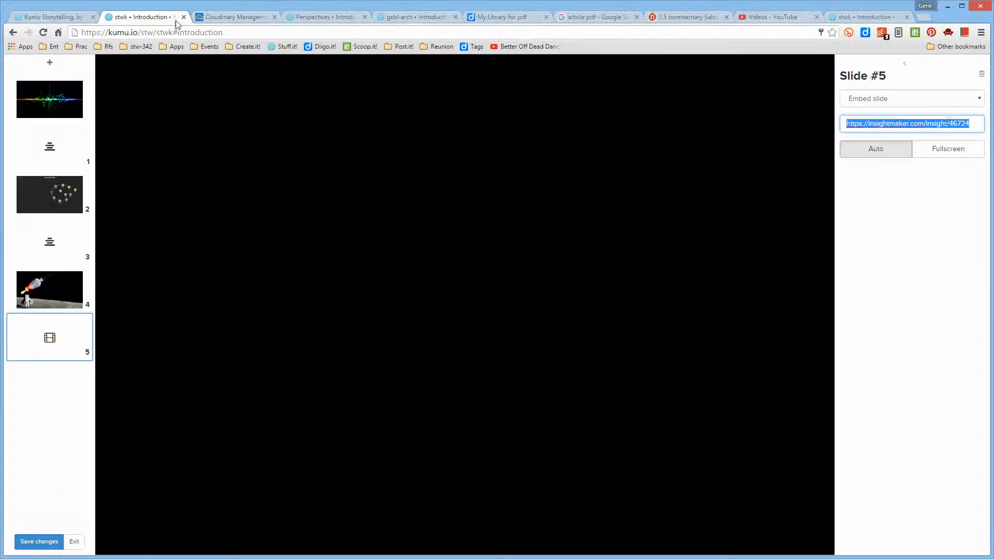
left_click(979, 122)
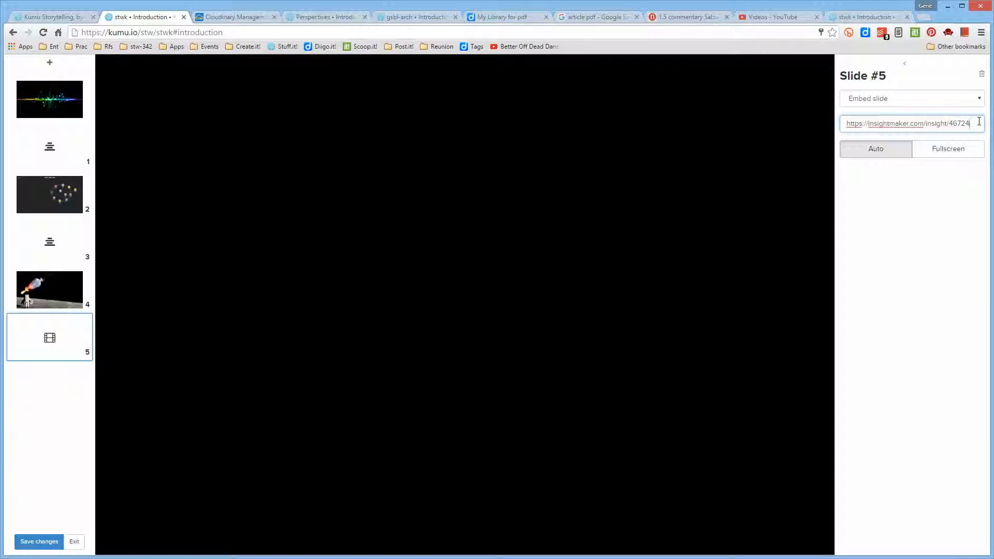
key("ctrl+v")
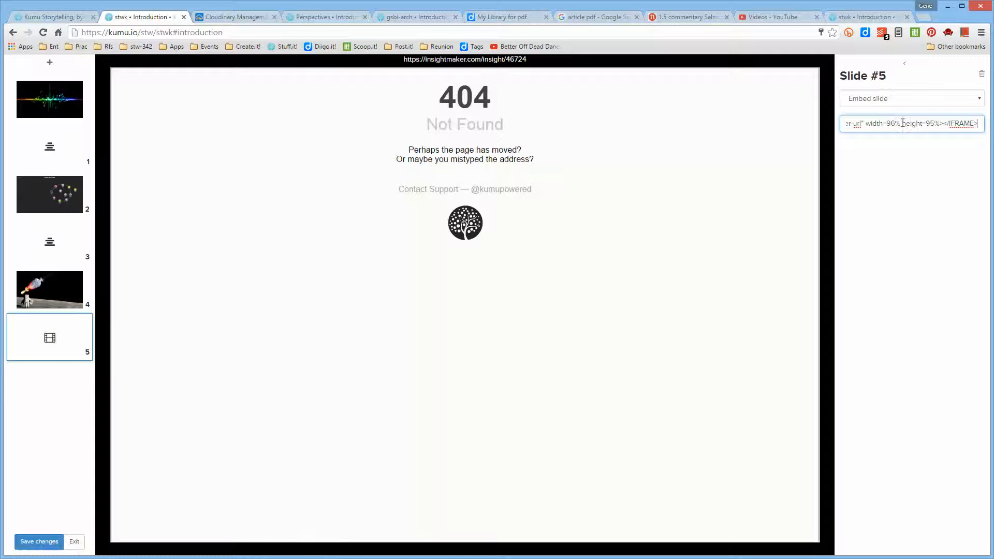
left_click_drag(900, 123, 976, 122)
left_click(882, 126)
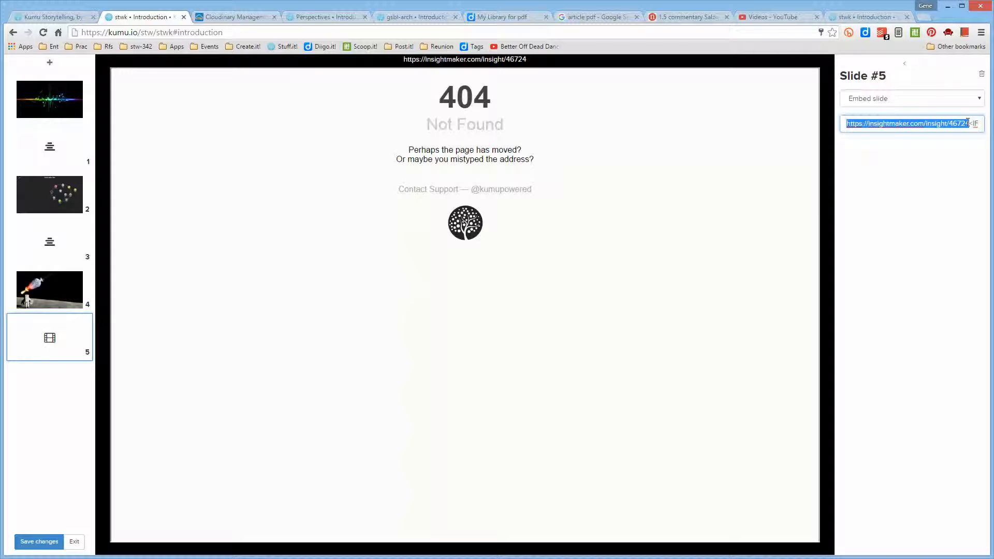
key("BackSpace")
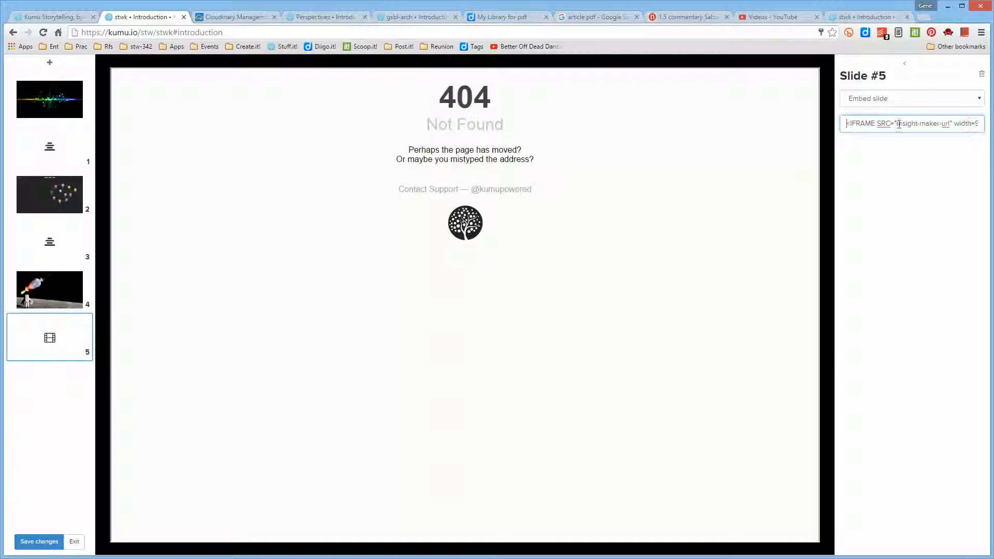
left_click_drag(909, 124, 951, 124)
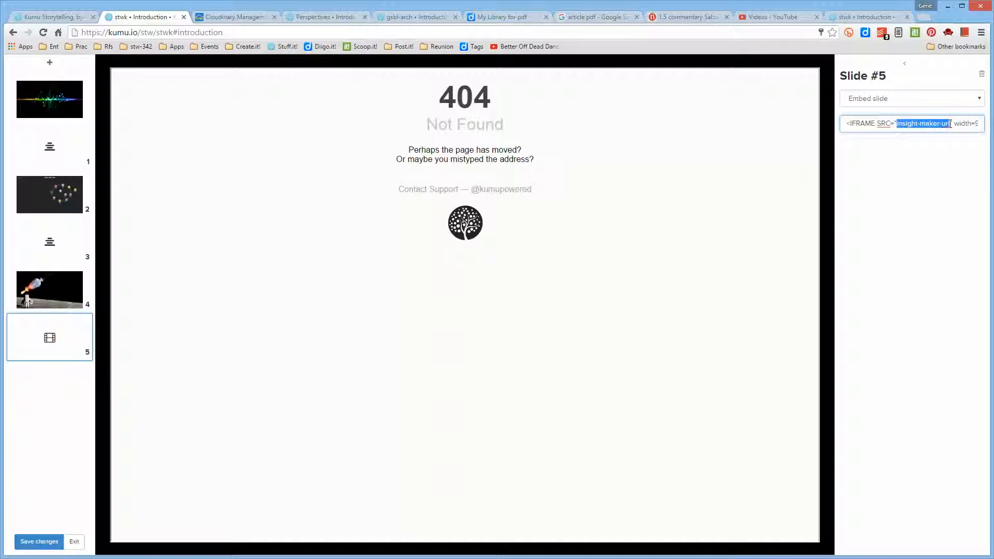
key("ctrl+v")
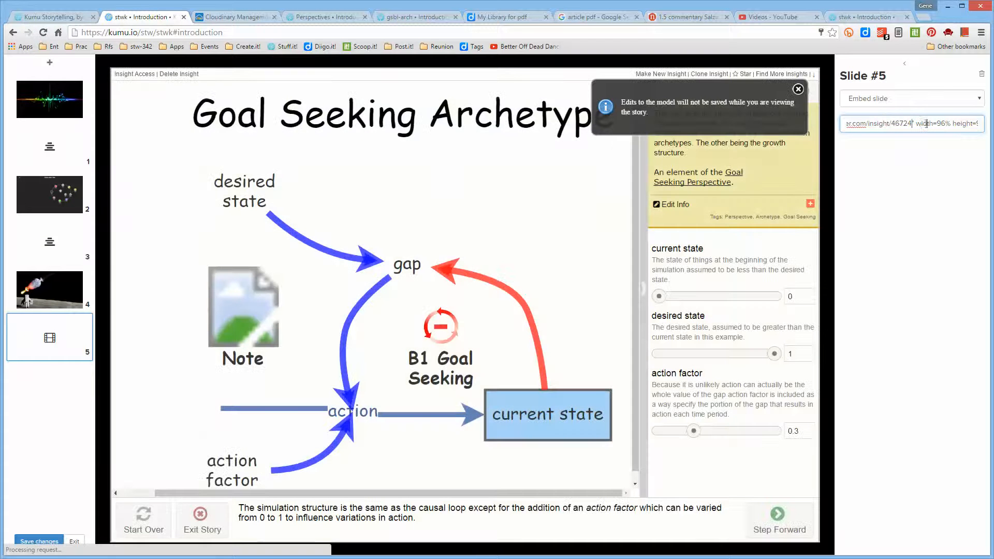
- Review the iframe codes in the Additional Options notes, and step the embedded Goal Seeking Archetype story forward on slide 5
left_click(859, 17)
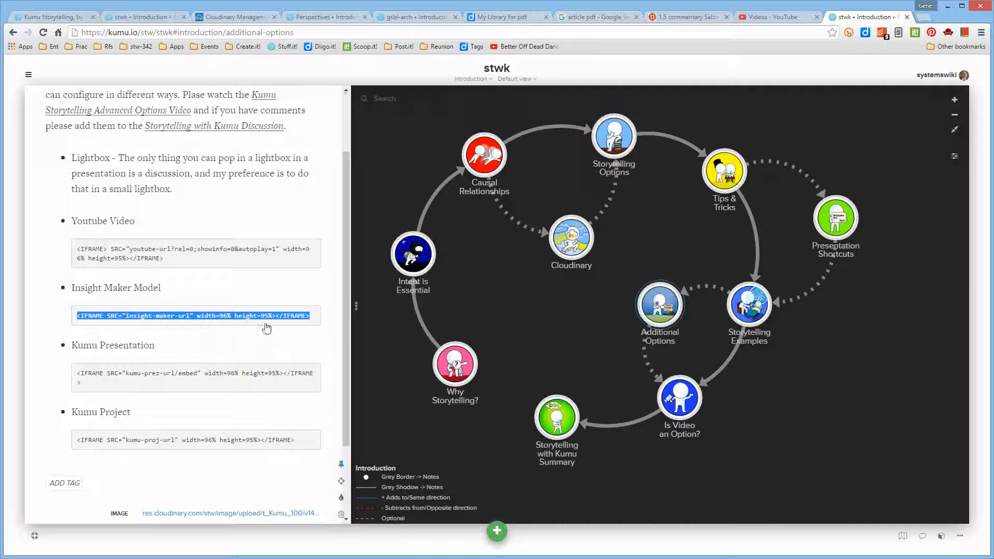
left_click(150, 21)
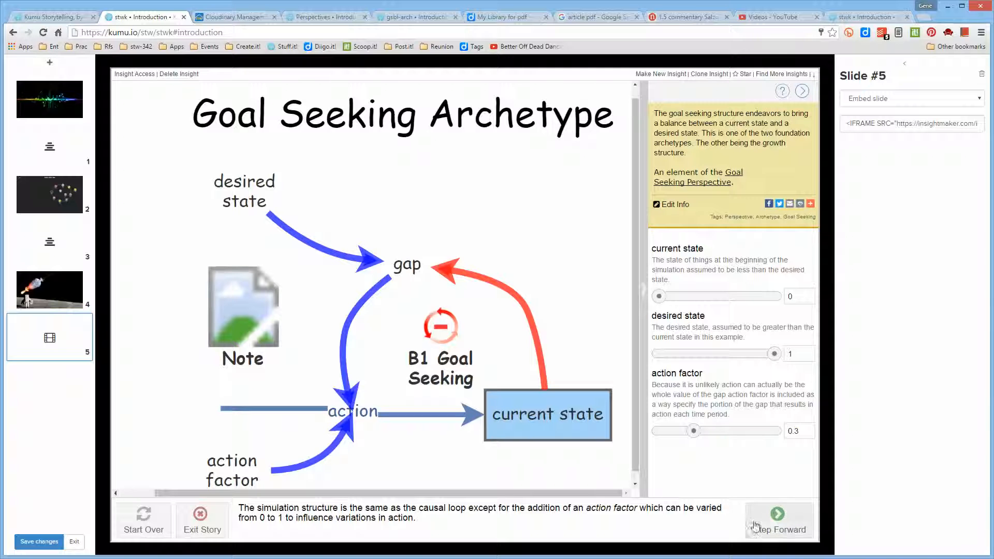
left_click(775, 517)
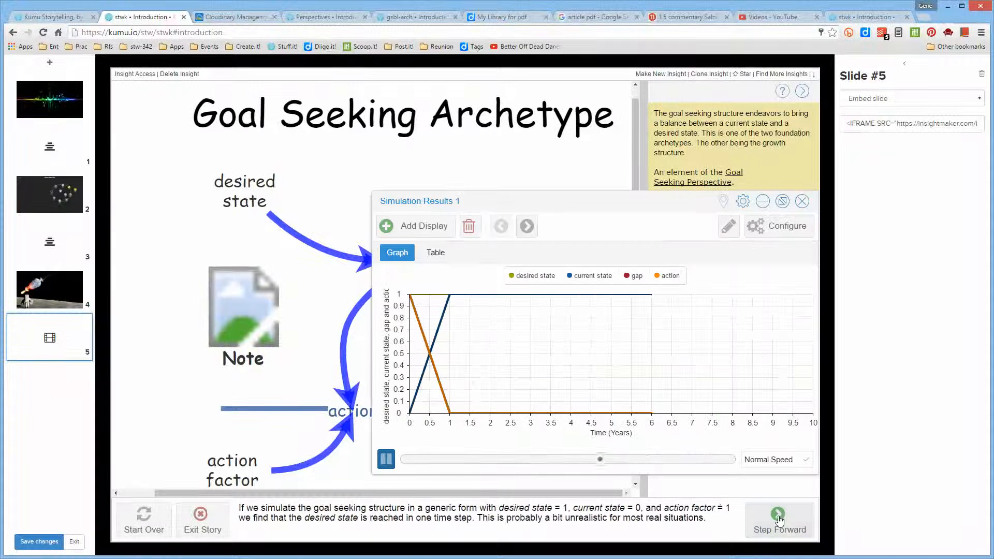
- Advance the embedded Goal Seeking Archetype story to the 0.5 action factor simulation and move its results window clear of the notes and sliders
left_click(780, 520)
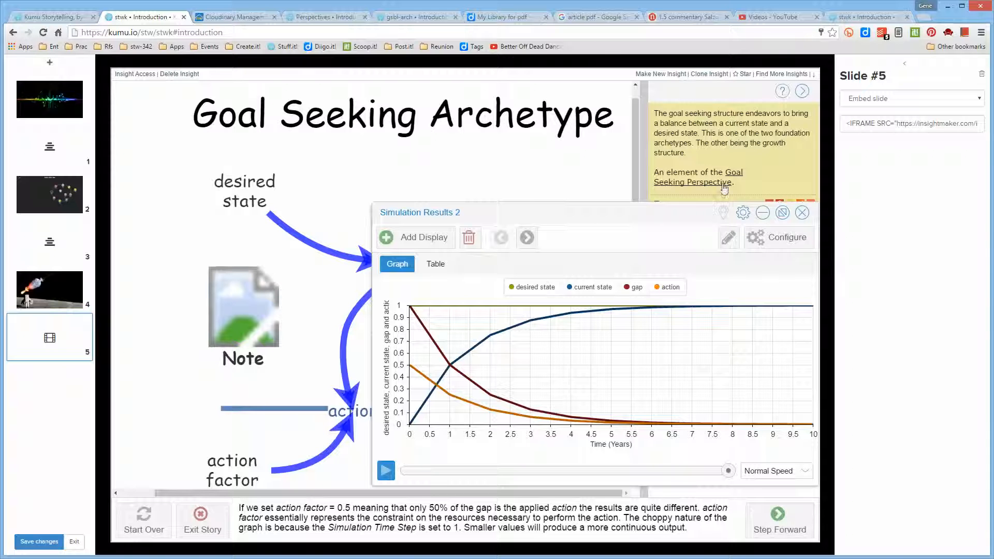
mouse_move(812, 205)
left_click_drag(641, 213, 547, 149)
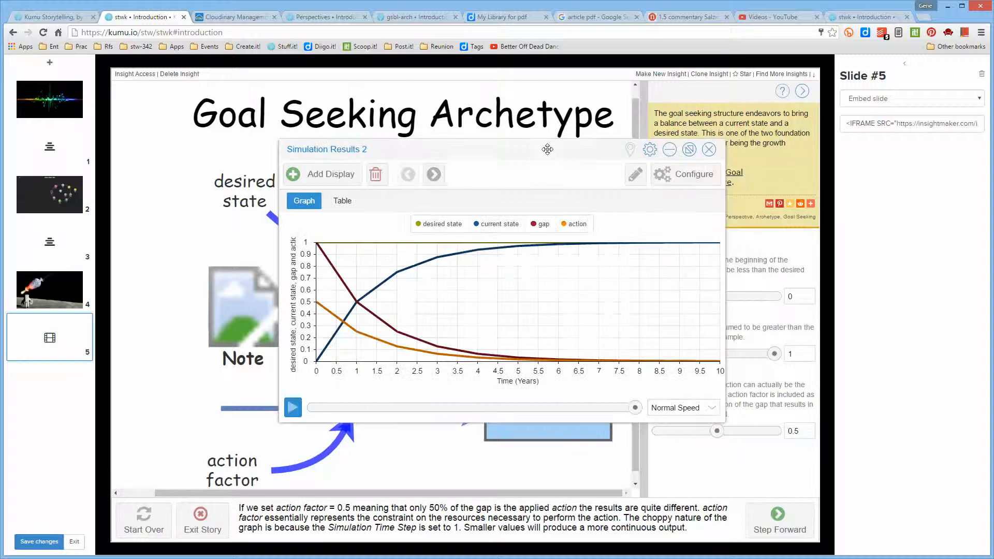
left_click(865, 19)
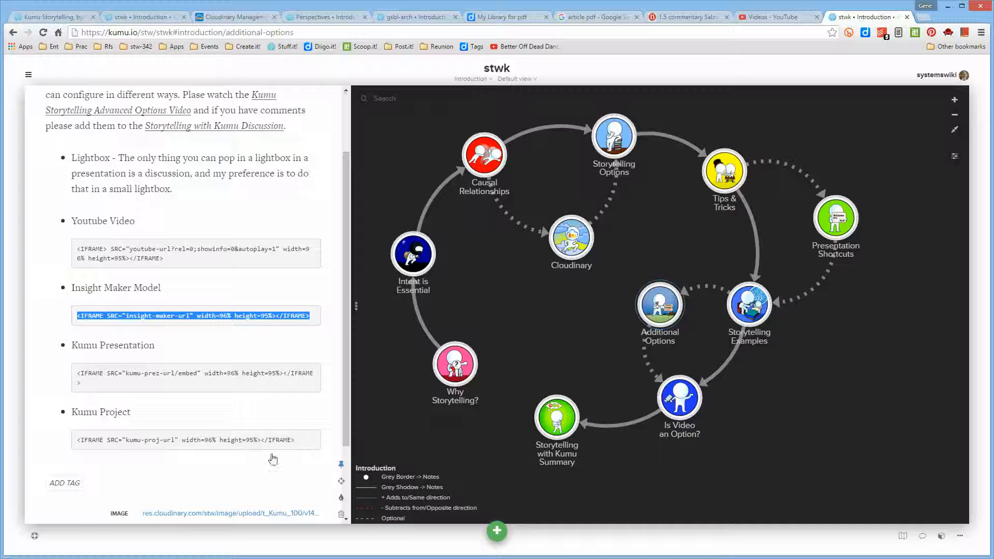
left_click(409, 20)
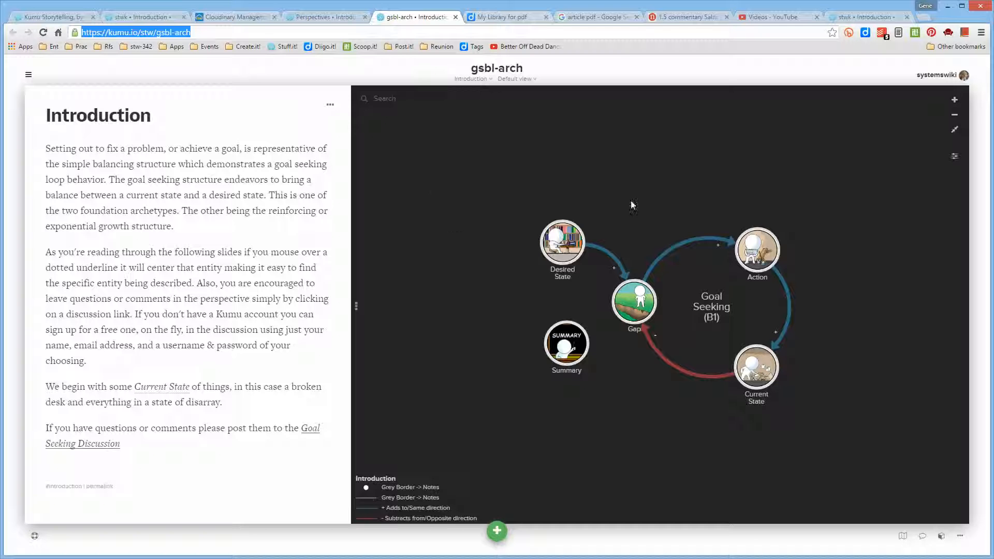
left_click(161, 17)
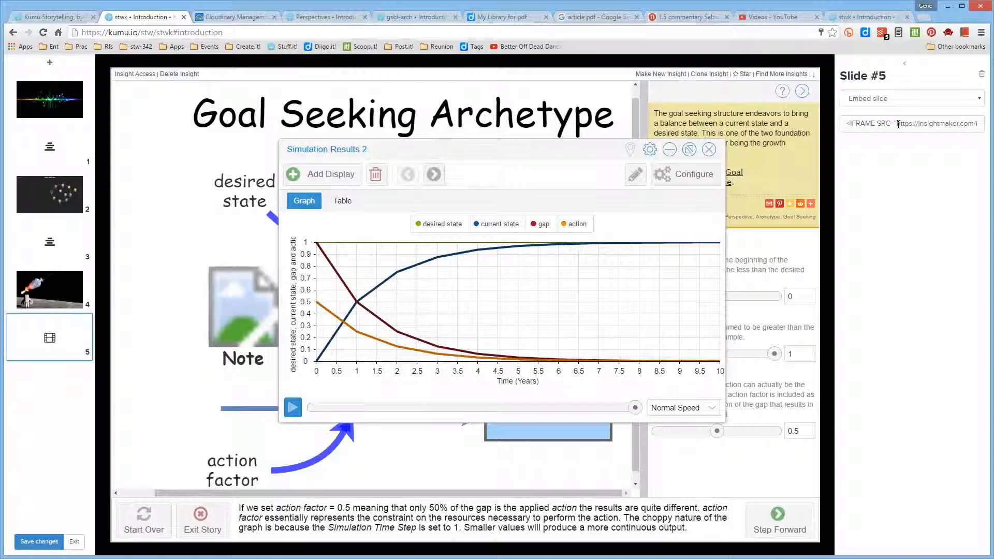
left_click_drag(894, 124, 948, 123)
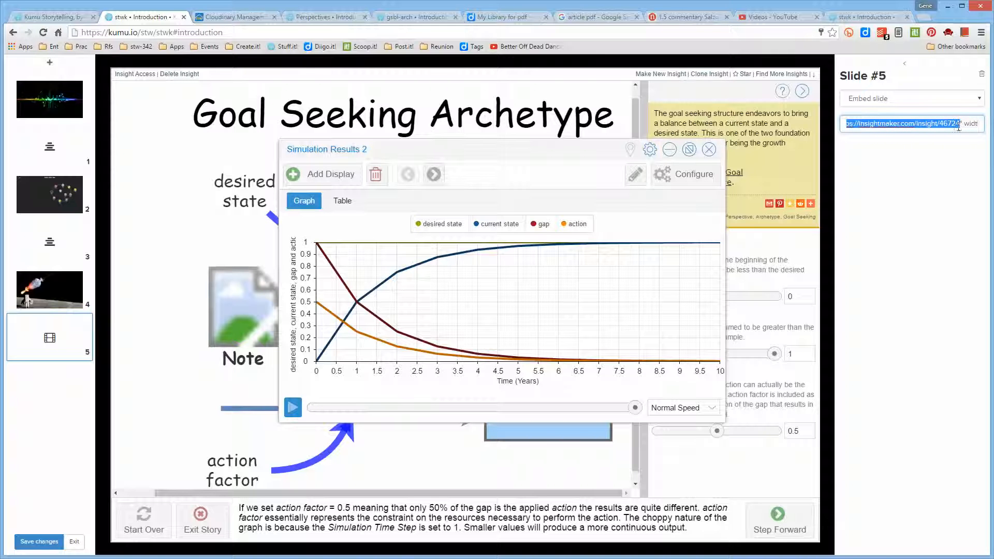
type("https://kumu.io/stw/gsbl-arch")
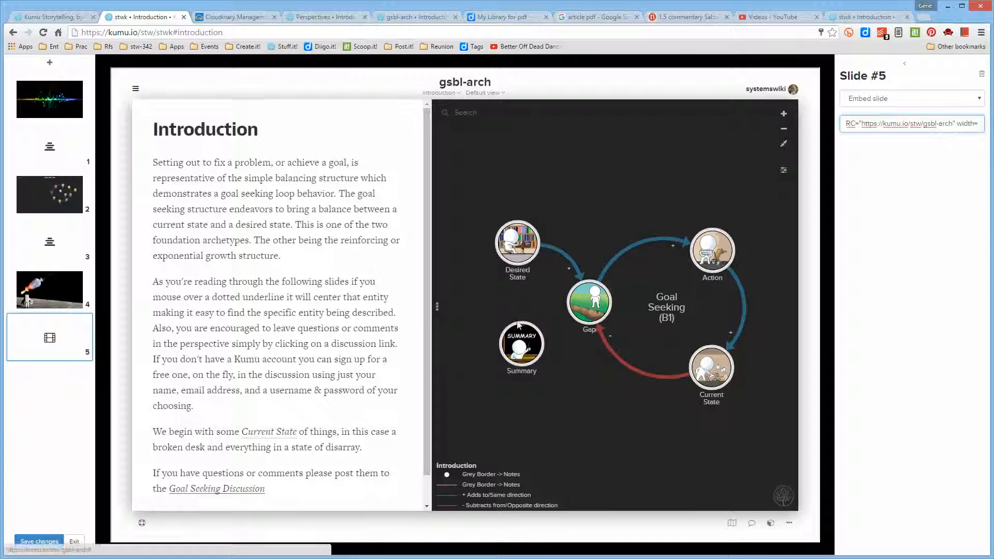
- Explore the embedded gsbl-arch map on slide 5 by viewing the Desired State, Gap and Action elements
left_click(523, 253)
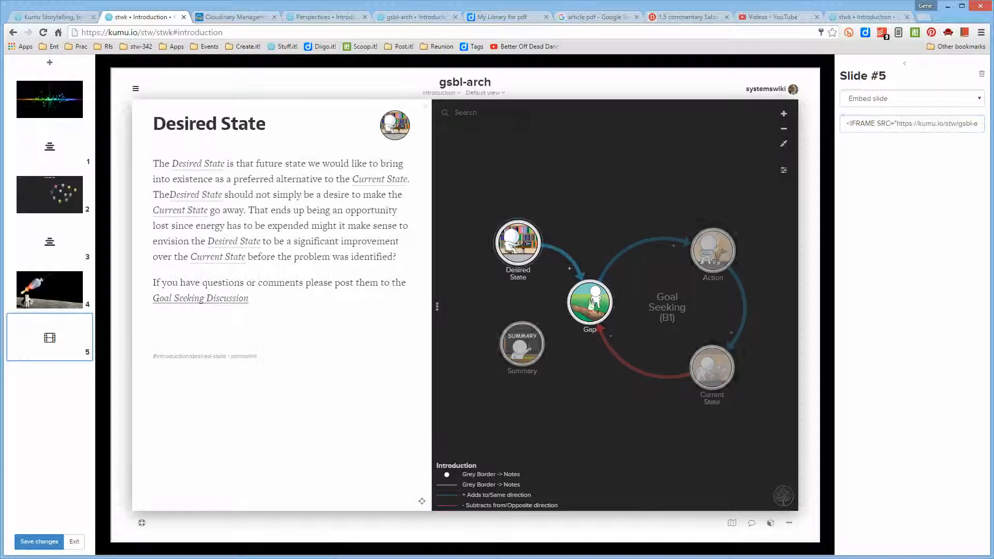
left_click(593, 312)
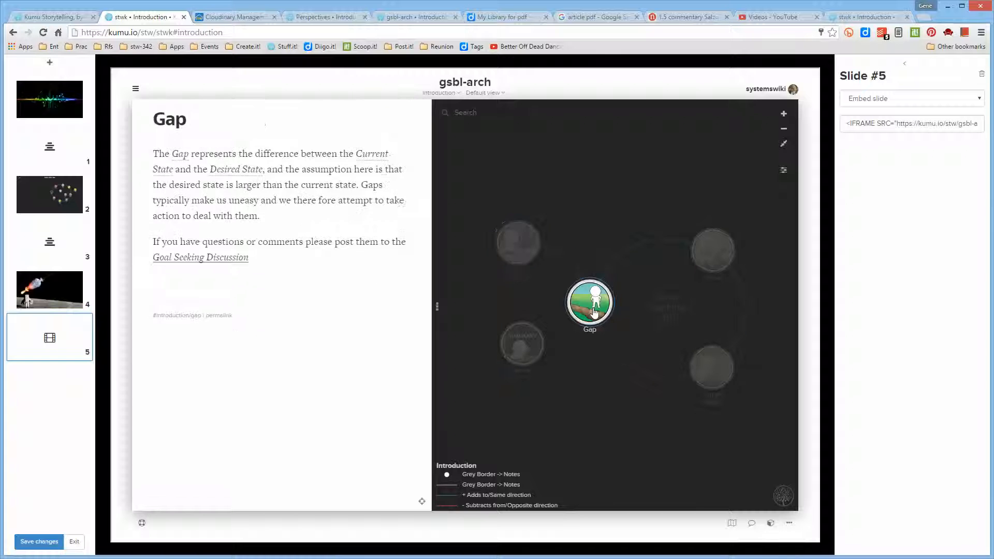
left_click(711, 249)
left_click(630, 184)
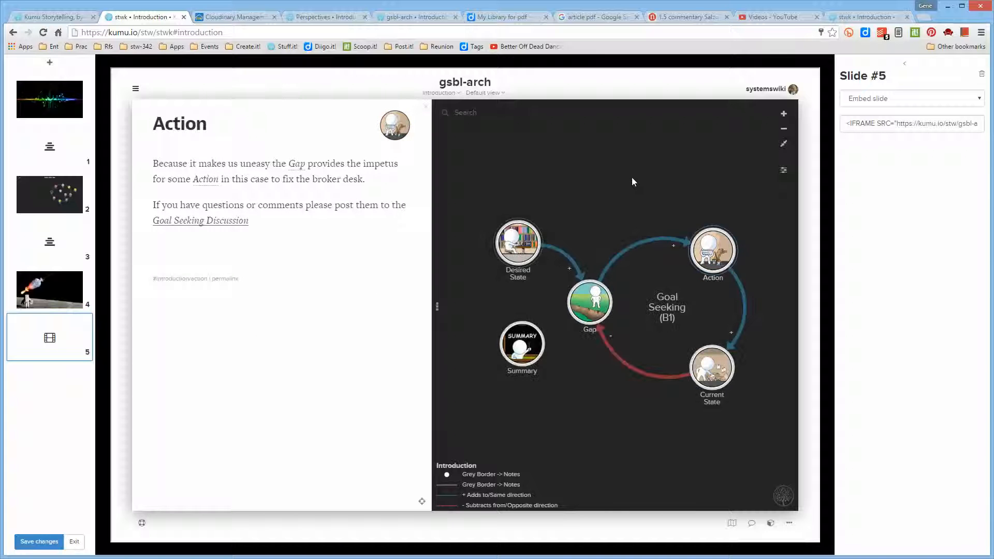
- Save the presentation changes, exit the slide editor and publish the updates to the Kumu Storytelling presentation
left_click(40, 542)
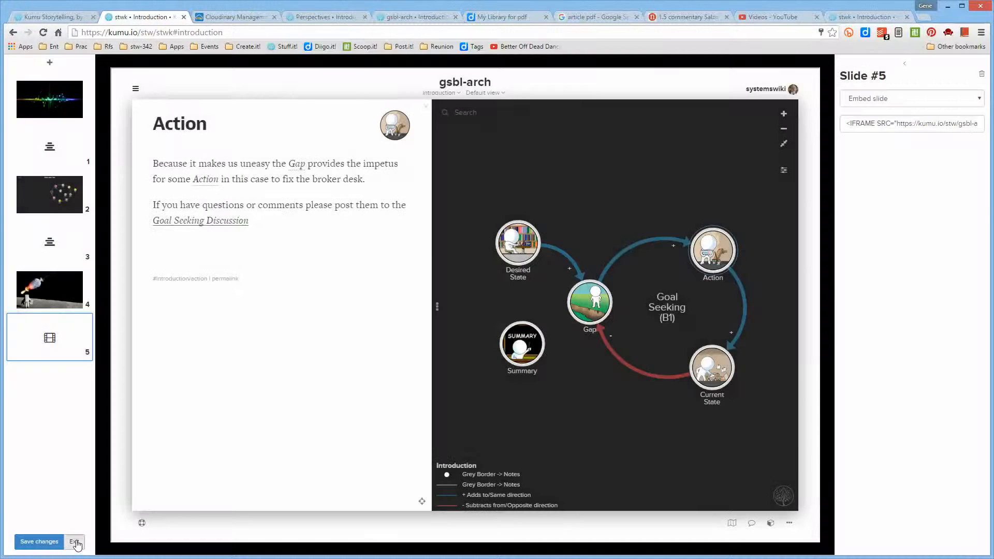
left_click(74, 542)
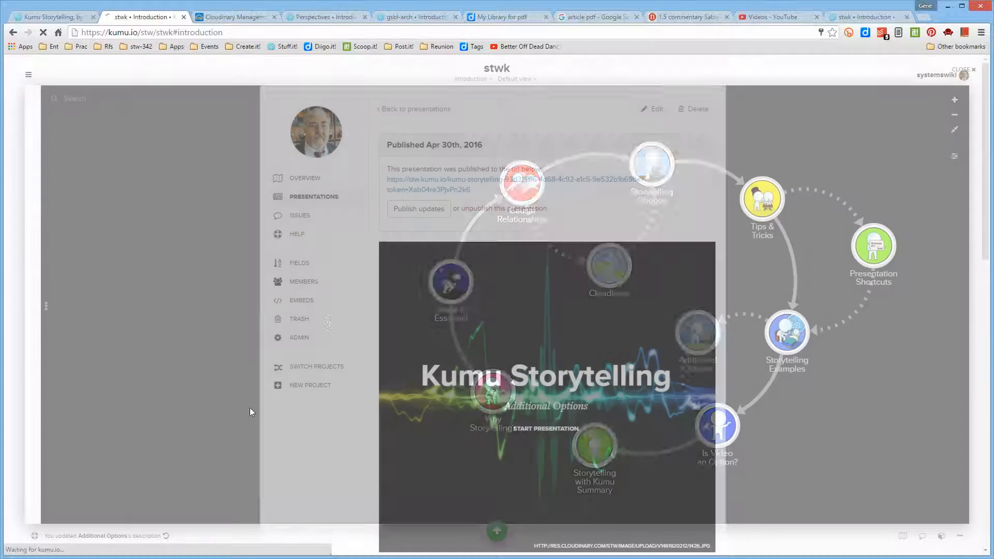
left_click(421, 212)
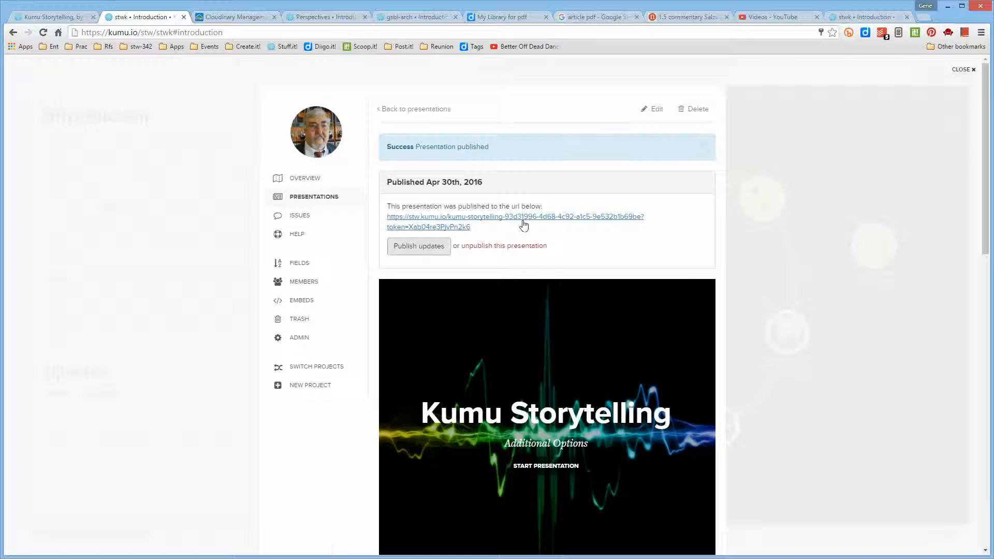
- Open the published Kumu Storytelling presentation and step through its slides from the cover to the embedded gsbl-arch project
left_click(456, 220)
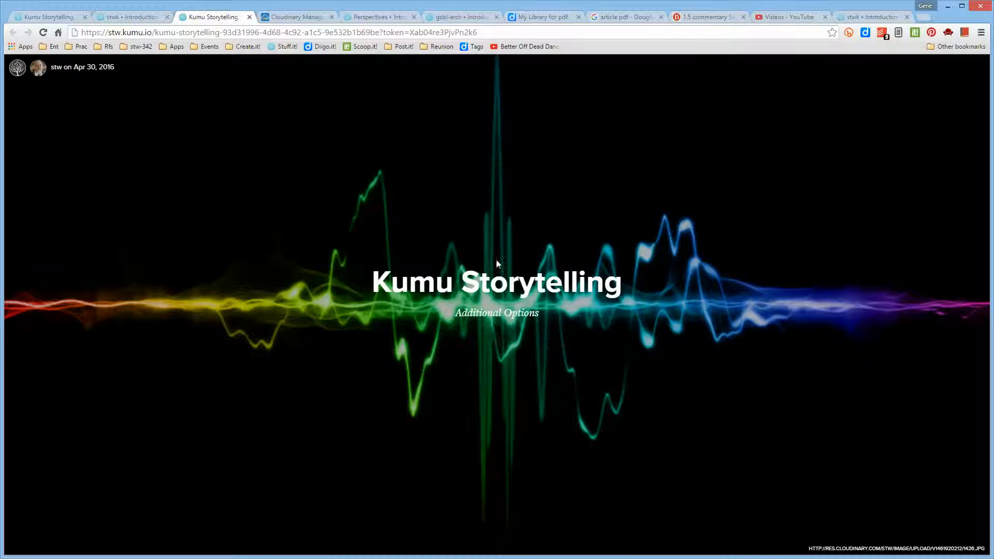
left_click(498, 344)
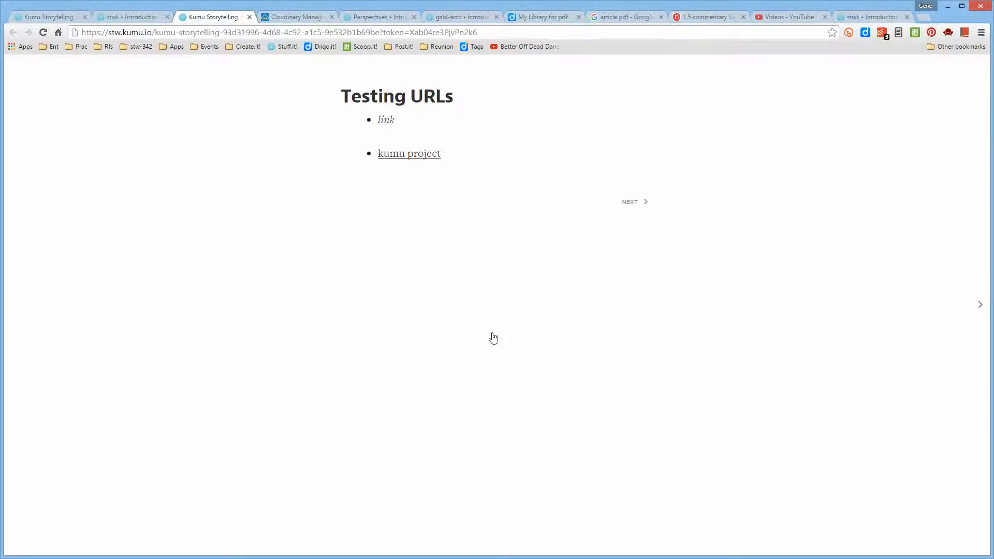
left_click(630, 203)
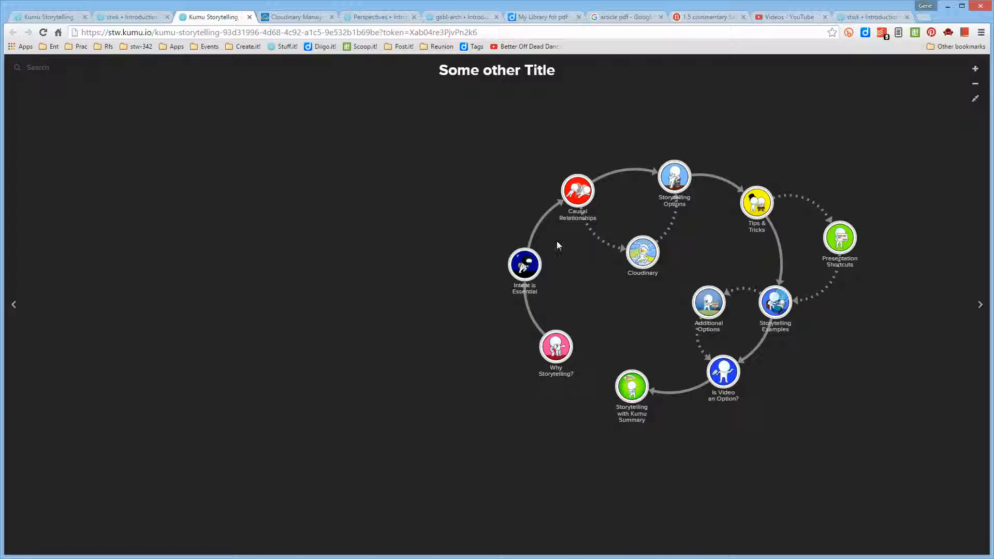
left_click(980, 305)
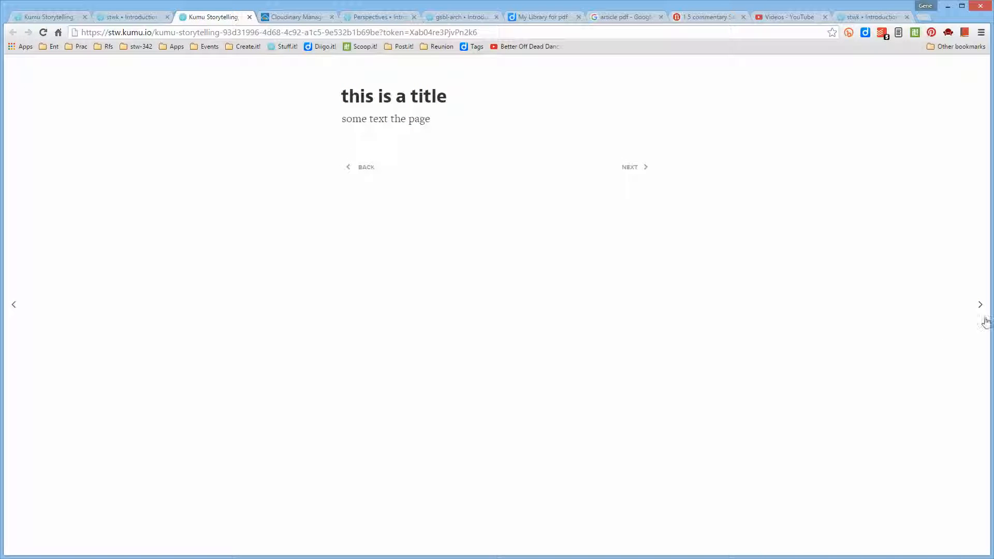
left_click(981, 307)
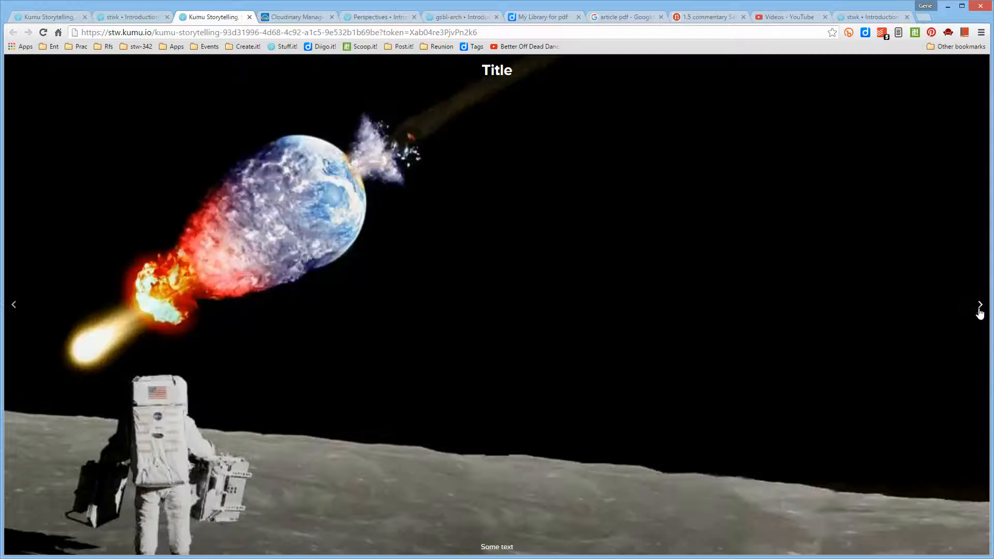
left_click(980, 306)
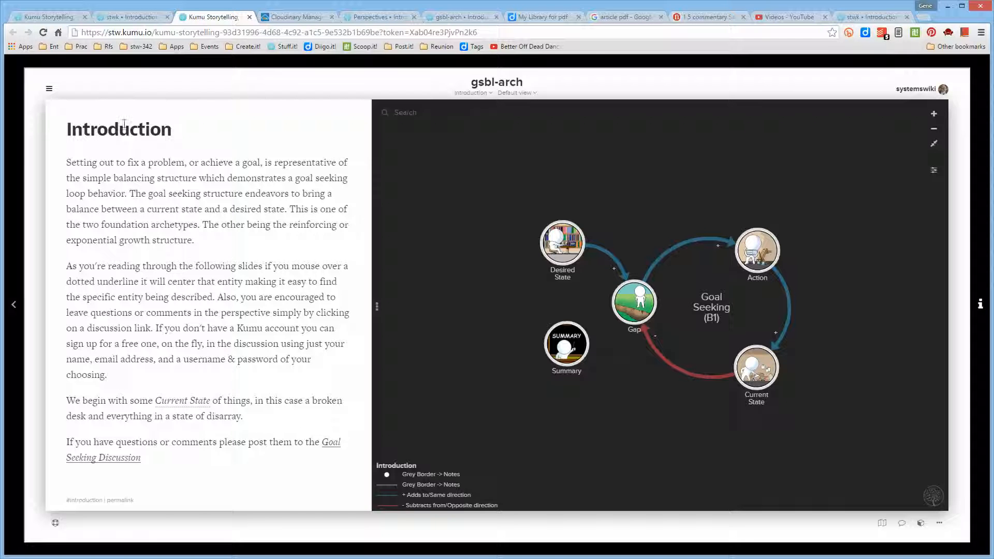
- Return to the Additional Options notes in the stwk project and look over the iframe codes for each embed type
left_click(131, 17)
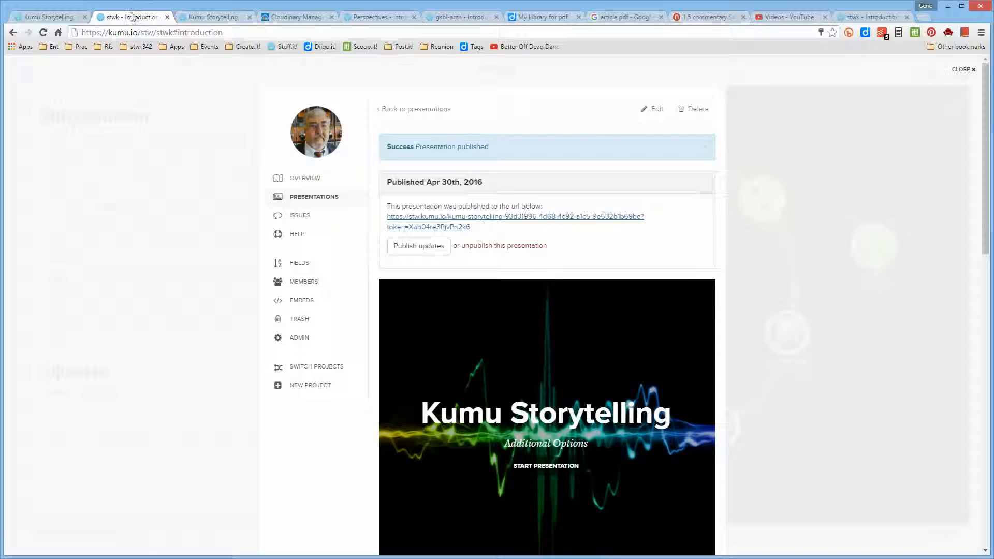
left_click(55, 17)
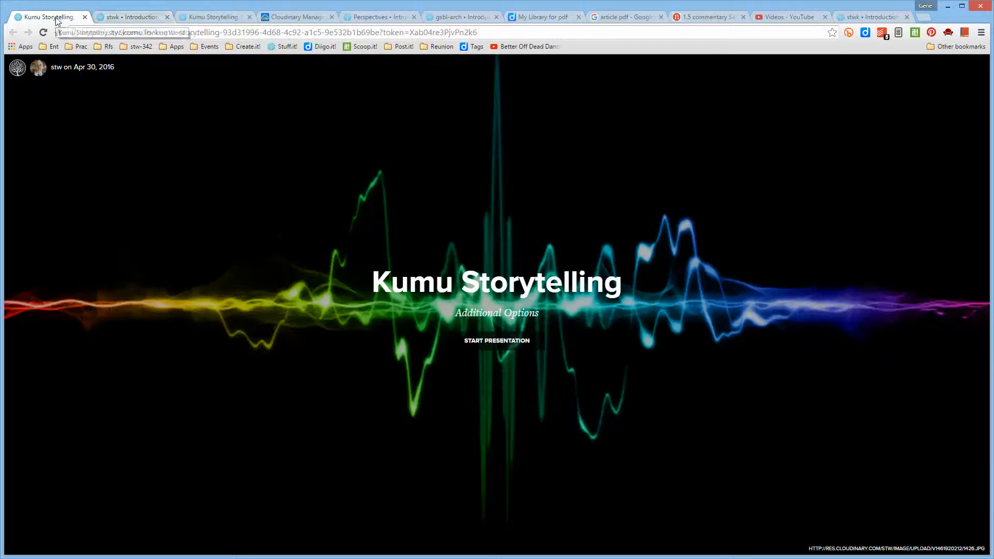
left_click(858, 21)
scroll(347, 262, "down", 1)
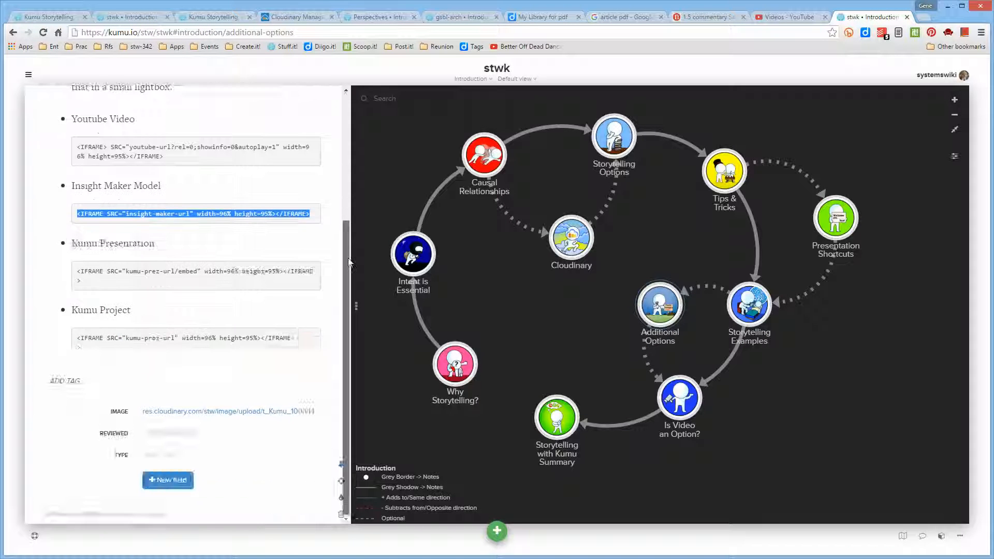
scroll(262, 228, "up", 4)
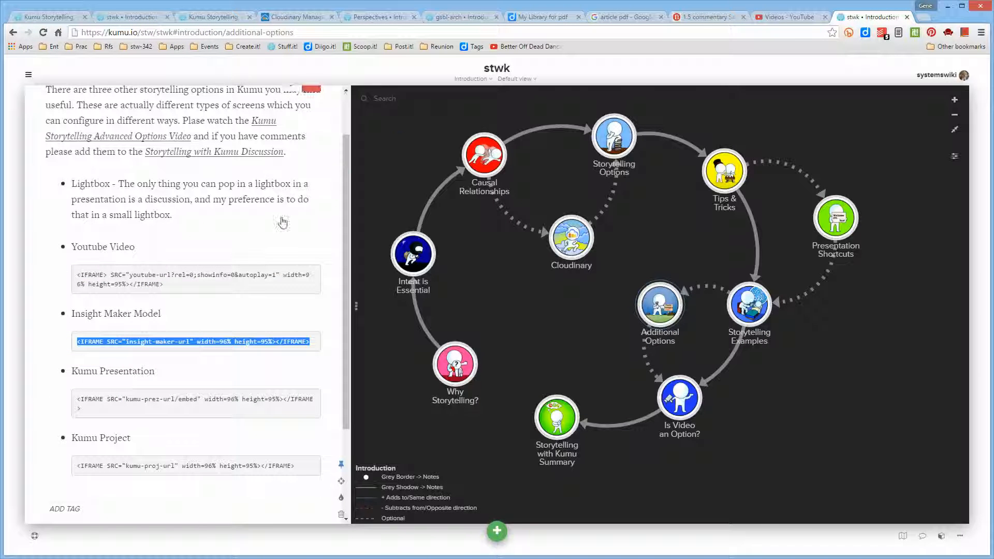